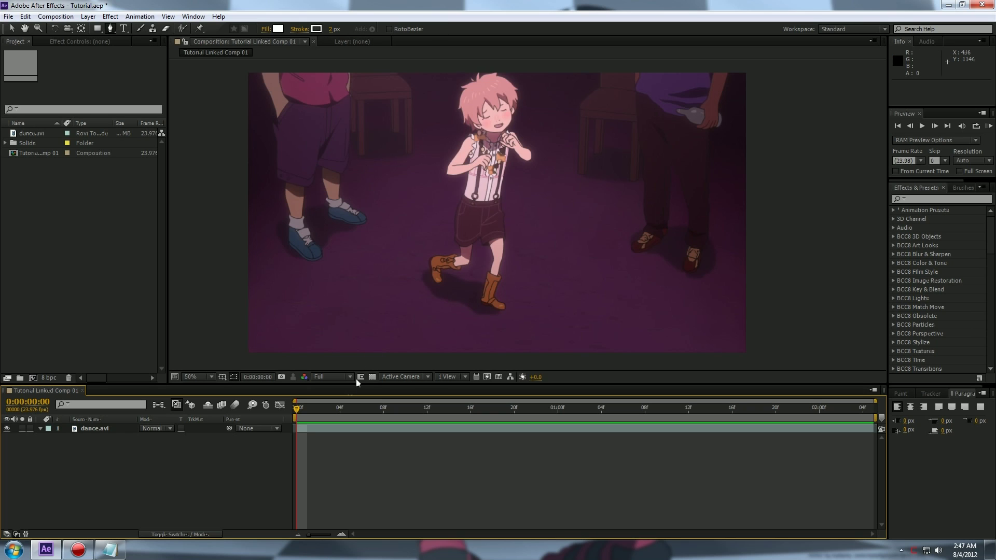
# Activate the Pen tool and magnify the dancer's bent arm to 400%
pyautogui.moveTo(299, 414)
pyautogui.mouseDown()
pyautogui.moveTo(851, 417)
pyautogui.moveTo(296, 417)
pyautogui.mouseUp()
pyautogui.click(112, 34)
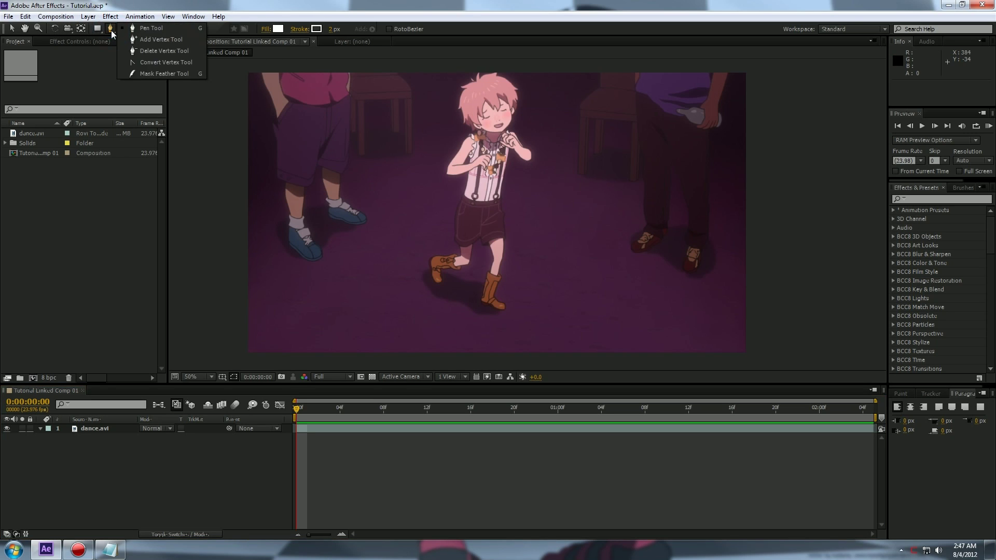
pyautogui.click(136, 31)
pyautogui.scroll(3, 395, 158)
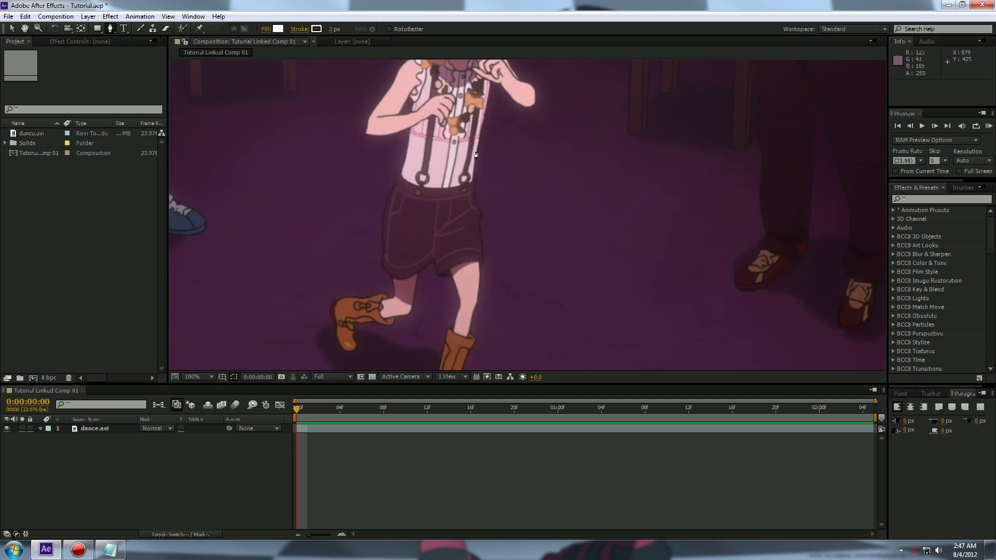
pyautogui.moveTo(395, 158); pyautogui.dragTo(520, 296)
pyautogui.scroll(1, 462, 258)
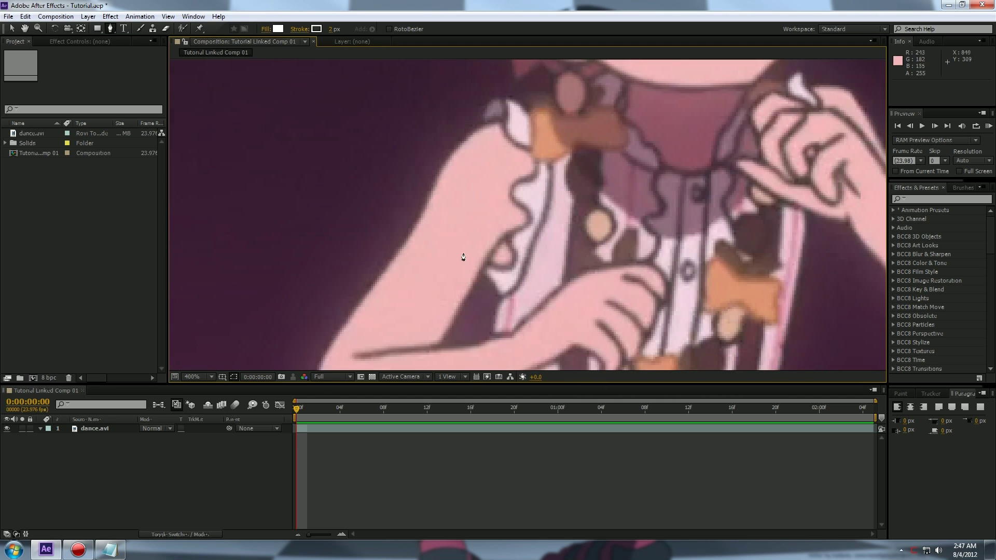
pyautogui.moveTo(462, 258); pyautogui.dragTo(560, 203)
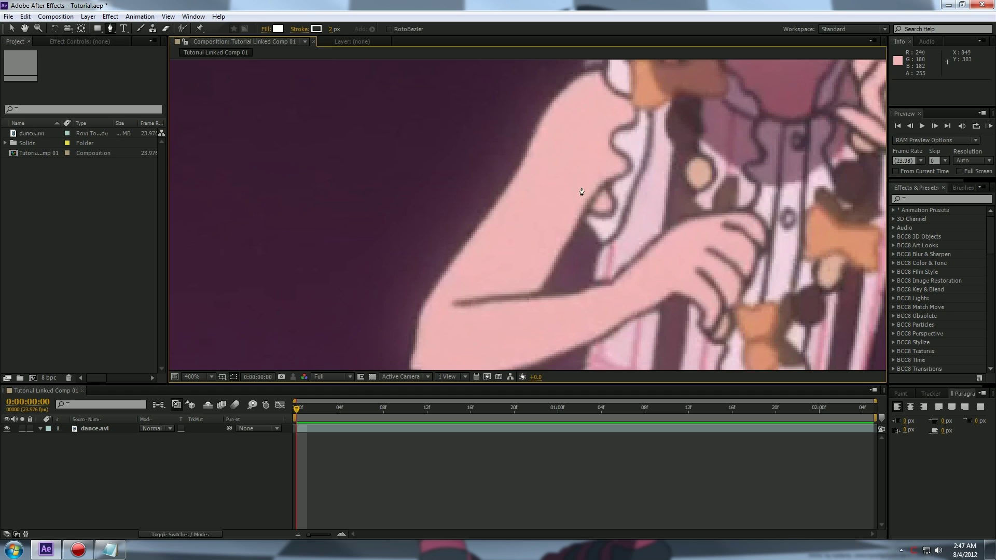
pyautogui.click(508, 185)
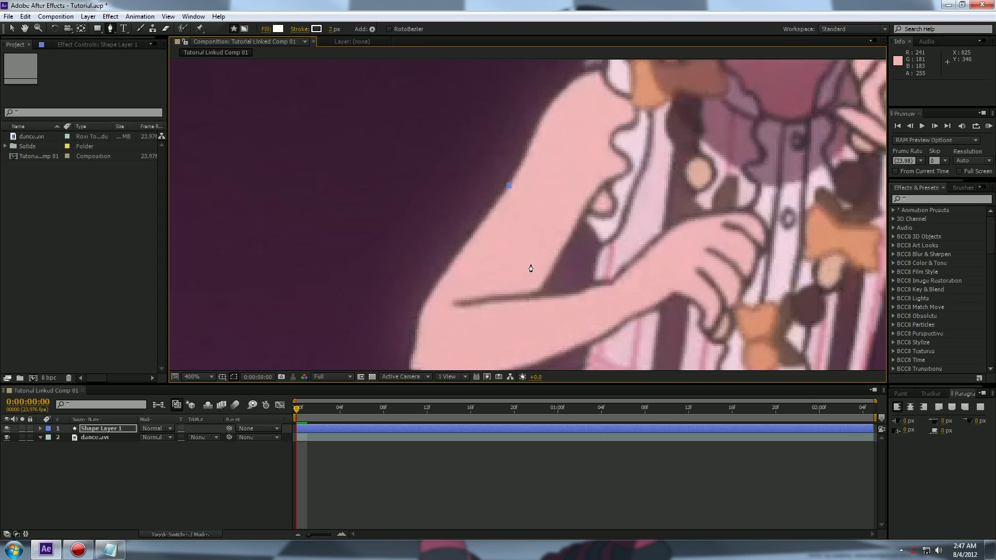
pyautogui.hotkey('ctrl', 'z')
pyautogui.hotkey('ctrl', 'z')
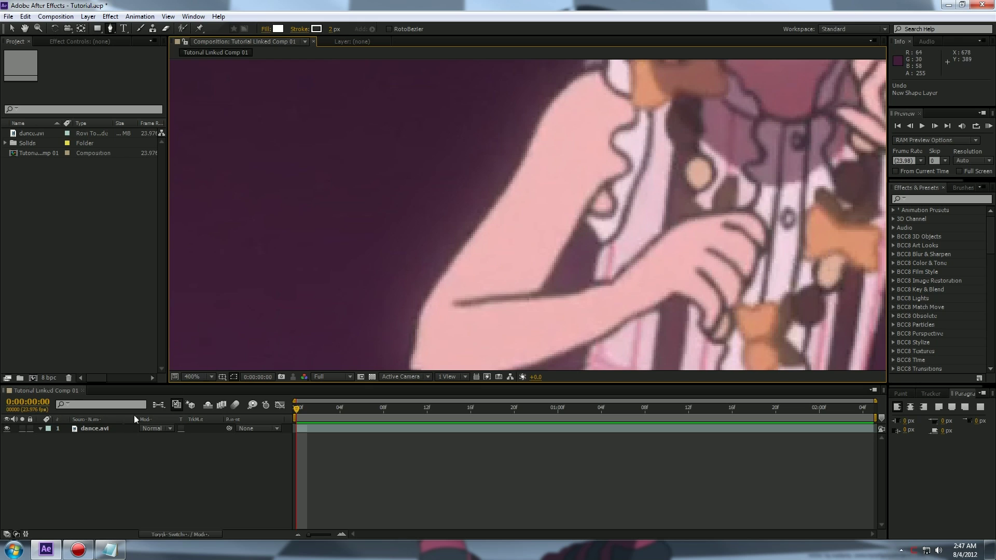
# Start a mask on the dance.avi layer, tracing the outer edge of the bent arm down to the elbow
pyautogui.click(117, 429)
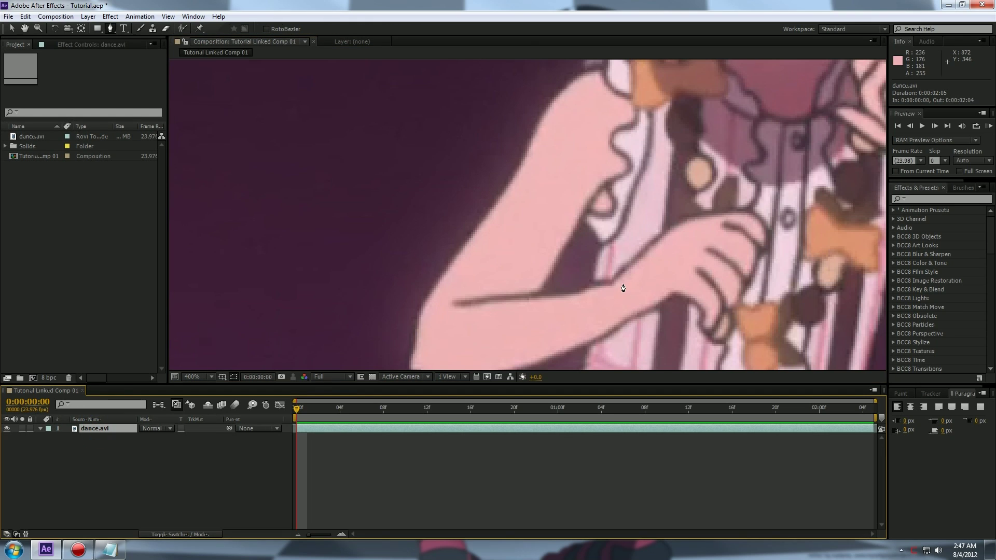
pyautogui.click(513, 175)
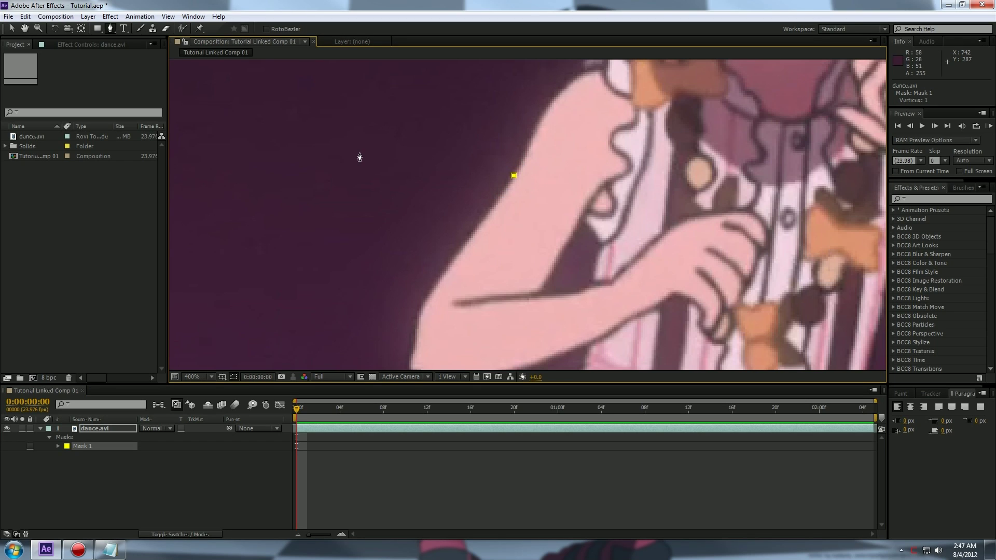
pyautogui.click(453, 258)
pyautogui.moveTo(446, 297); pyautogui.dragTo(483, 208)
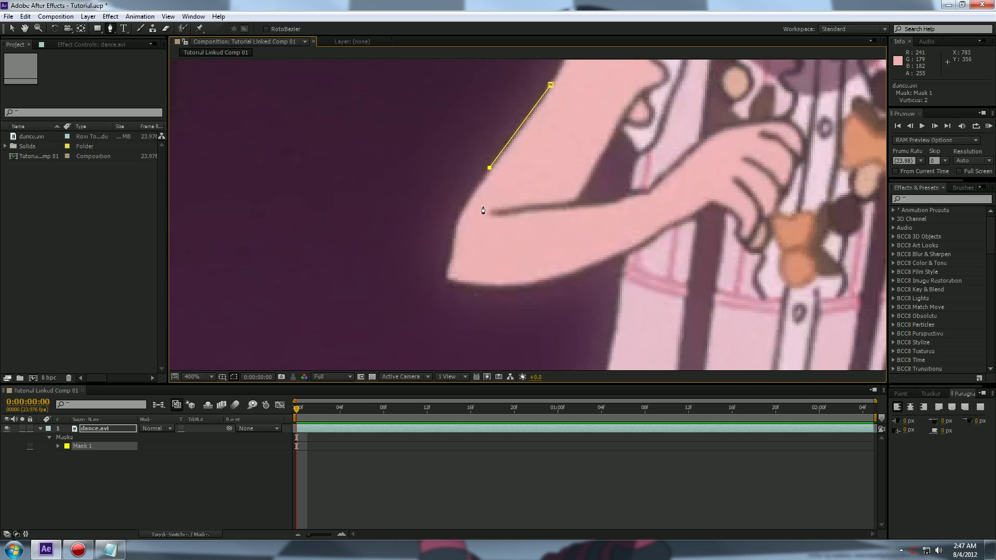
pyautogui.click(454, 228)
pyautogui.moveTo(454, 230); pyautogui.dragTo(454, 240)
pyautogui.moveTo(512, 234); pyautogui.dragTo(532, 265)
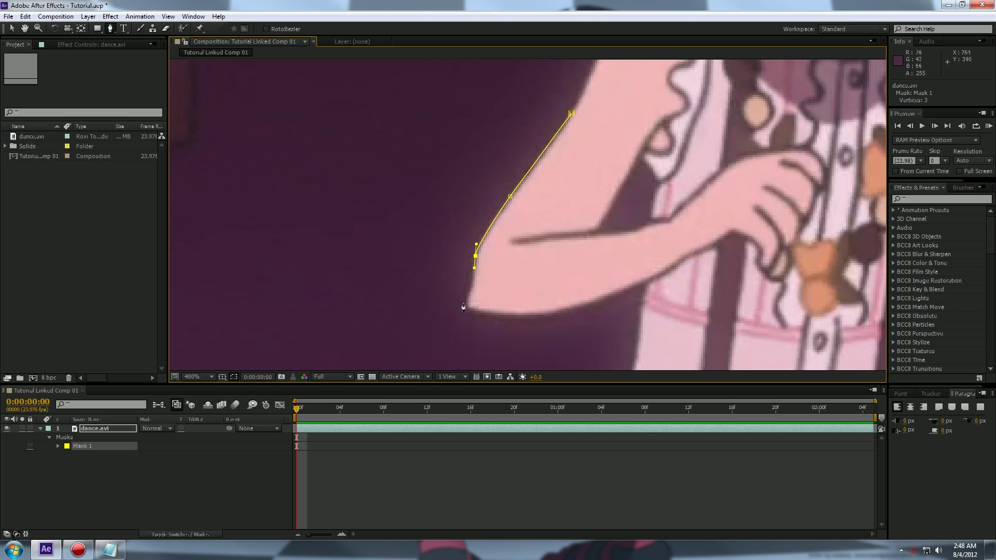
pyautogui.moveTo(444, 290); pyautogui.dragTo(431, 258)
pyautogui.click(453, 259)
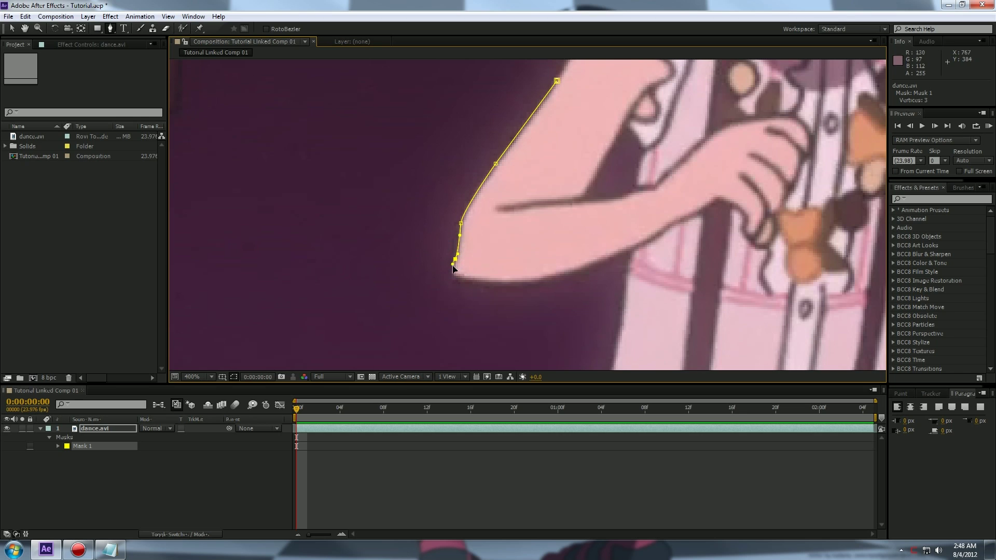
# Continue the mask around the elbow, along the forearm's underside and down the shirt's left edge towards the waist
pyautogui.moveTo(462, 281); pyautogui.dragTo(475, 286)
pyautogui.moveTo(552, 281); pyautogui.dragTo(578, 274)
pyautogui.click(629, 252)
pyautogui.moveTo(640, 249); pyautogui.dragTo(638, 186)
pyautogui.moveTo(609, 322); pyautogui.dragTo(581, 260)
pyautogui.click(584, 249)
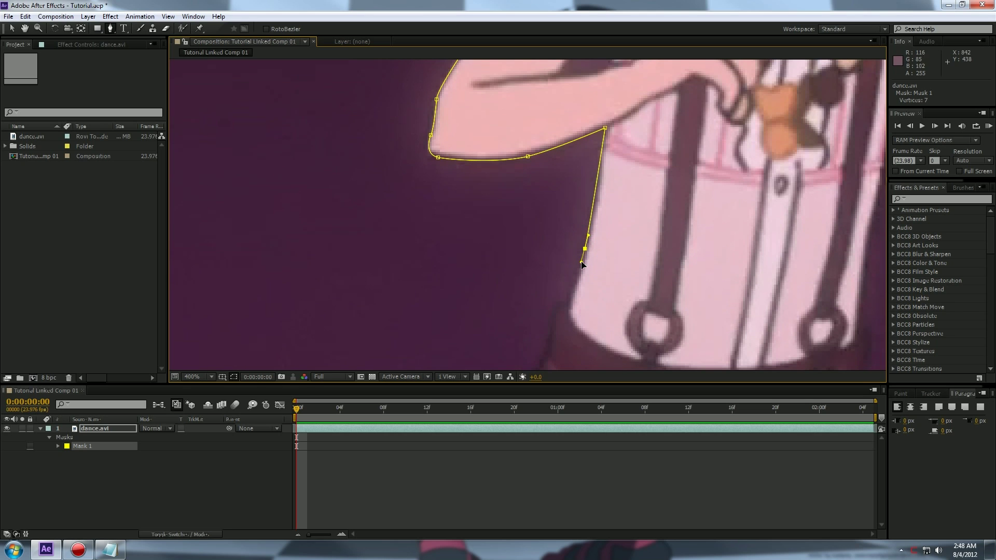
pyautogui.moveTo(553, 307); pyautogui.dragTo(550, 311)
# Trace the mask down the left side of the shorts and along the raised leg to its boot
pyautogui.moveTo(539, 360); pyautogui.dragTo(626, 63)
pyautogui.moveTo(626, 69); pyautogui.dragTo(623, 76)
pyautogui.click(586, 204)
pyautogui.moveTo(588, 290); pyautogui.dragTo(608, 110)
pyautogui.moveTo(609, 136); pyautogui.dragTo(607, 145)
pyautogui.click(615, 195)
pyautogui.moveTo(641, 225); pyautogui.dragTo(647, 252)
pyautogui.moveTo(643, 269); pyautogui.dragTo(591, 252)
# Extend the mask with curved points along the upper edge of the raised boot and around its heel
pyautogui.moveTo(562, 262); pyautogui.dragTo(546, 265)
pyautogui.moveTo(440, 269); pyautogui.dragTo(420, 277)
pyautogui.moveTo(417, 260); pyautogui.dragTo(537, 138)
pyautogui.click(504, 207)
pyautogui.click(523, 268)
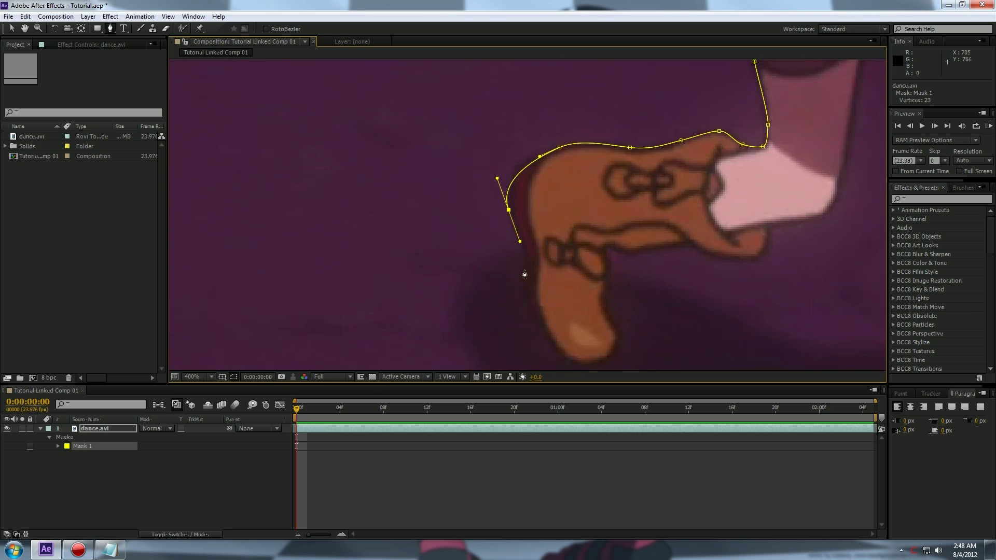
# Trace the mask around the tip of the raised boot and back along its underside to the ankle
pyautogui.scroll(-4, 525, 270)
pyautogui.click(523, 243)
pyautogui.click(569, 266)
pyautogui.click(592, 243)
pyautogui.click(579, 213)
pyautogui.click(581, 181)
pyautogui.click(576, 150)
pyautogui.moveTo(620, 152); pyautogui.dragTo(684, 151)
pyautogui.moveTo(684, 152); pyautogui.dragTo(420, 256)
pyautogui.moveTo(453, 267); pyautogui.dragTo(466, 263)
# Continue the mask up the inner edge of the raised leg and along the shorts' hem to the standing leg
pyautogui.moveTo(531, 222); pyautogui.dragTo(430, 296)
pyautogui.moveTo(437, 242); pyautogui.dragTo(442, 206)
pyautogui.click(455, 139)
pyautogui.moveTo(487, 115); pyautogui.dragTo(460, 189)
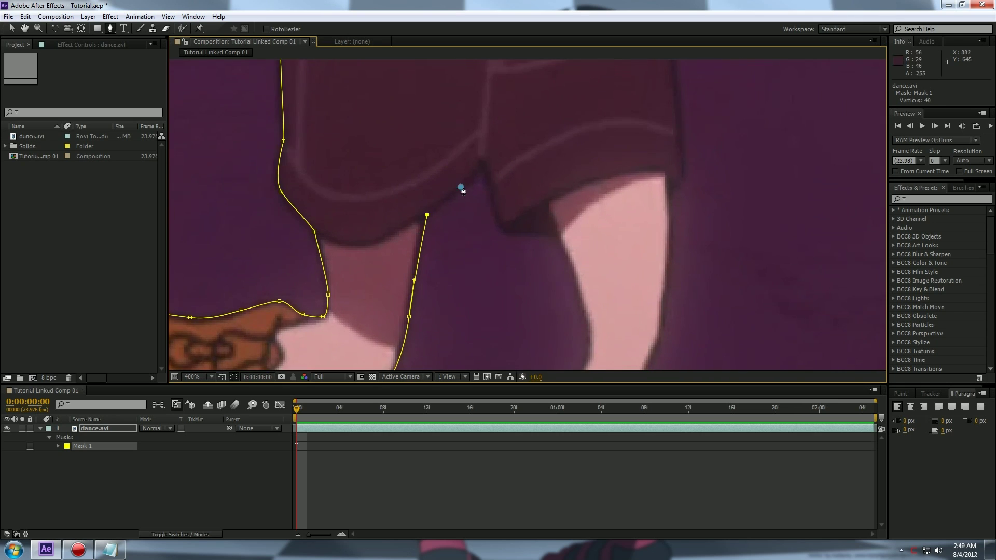
pyautogui.click(482, 166)
pyautogui.moveTo(505, 233); pyautogui.dragTo(511, 235)
pyautogui.click(555, 236)
# Trace the mask down the inner edge of the standing leg and its boot shaft
pyautogui.moveTo(573, 309); pyautogui.dragTo(558, 162)
pyautogui.moveTo(572, 174); pyautogui.dragTo(567, 231)
pyautogui.scroll(-10, 534, 297)
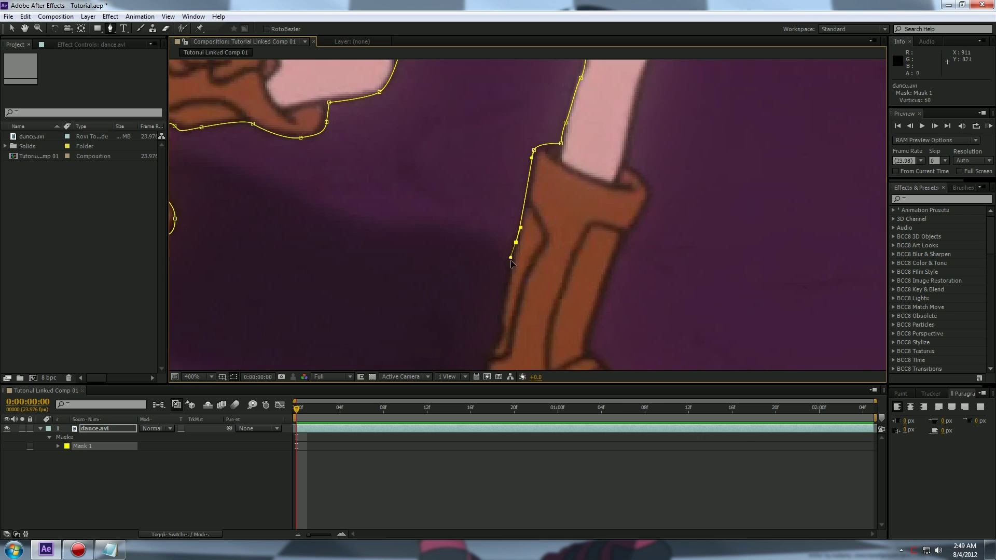
pyautogui.click(540, 111)
pyautogui.click(525, 204)
pyautogui.click(510, 242)
# Outline the sole and toe of the standing boot and begin back up its outer edge
pyautogui.click(577, 290)
pyautogui.click(629, 322)
pyautogui.click(692, 326)
pyautogui.click(702, 321)
pyautogui.moveTo(678, 263); pyautogui.dragTo(657, 254)
pyautogui.moveTo(642, 251); pyautogui.dragTo(552, 321)
pyautogui.moveTo(565, 235); pyautogui.dragTo(578, 208)
# Trace the mask up the outer edge of the standing leg and the right side of the shorts
pyautogui.moveTo(601, 170); pyautogui.dragTo(519, 266)
pyautogui.moveTo(520, 235); pyautogui.dragTo(421, 325)
pyautogui.moveTo(438, 241); pyautogui.dragTo(457, 169)
pyautogui.moveTo(463, 142); pyautogui.dragTo(466, 346)
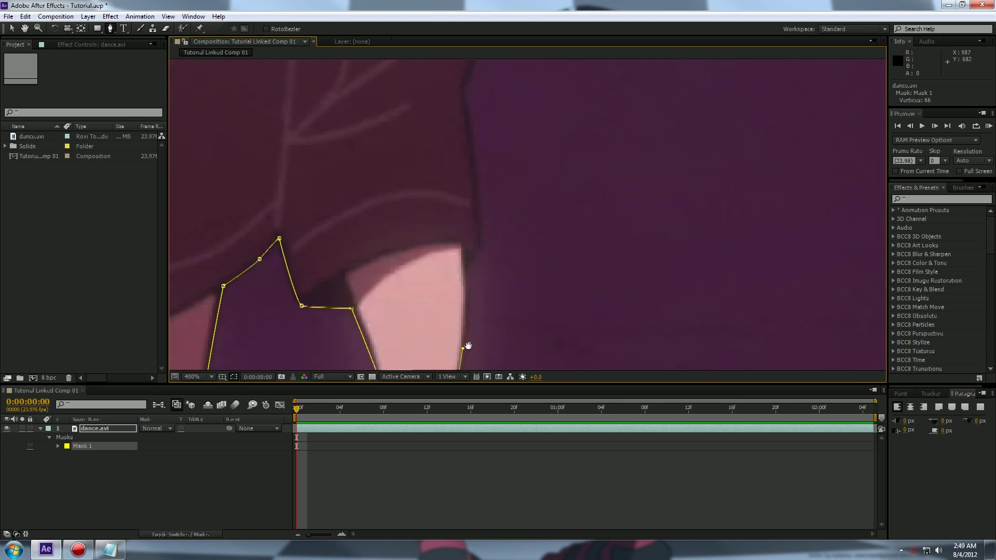
pyautogui.moveTo(510, 201); pyautogui.dragTo(491, 313)
pyautogui.click(449, 251)
pyautogui.click(442, 213)
pyautogui.moveTo(454, 177); pyautogui.dragTo(452, 169)
pyautogui.click(434, 154)
# Continue the mask from the waist up the right edge of the shirt
pyautogui.moveTo(438, 129); pyautogui.dragTo(478, 281)
pyautogui.click(465, 240)
pyautogui.moveTo(469, 209); pyautogui.dragTo(468, 199)
pyautogui.moveTo(511, 173); pyautogui.dragTo(470, 194)
pyautogui.moveTo(507, 102); pyautogui.dragTo(476, 179)
pyautogui.moveTo(486, 152); pyautogui.dragTo(414, 302)
# Trace the mask along the underside of the raised forearm, around its elbow and back towards the hand
pyautogui.moveTo(425, 212); pyautogui.dragTo(425, 197)
pyautogui.click(465, 194)
pyautogui.moveTo(524, 265); pyautogui.dragTo(542, 281)
pyautogui.moveTo(593, 284); pyautogui.dragTo(608, 273)
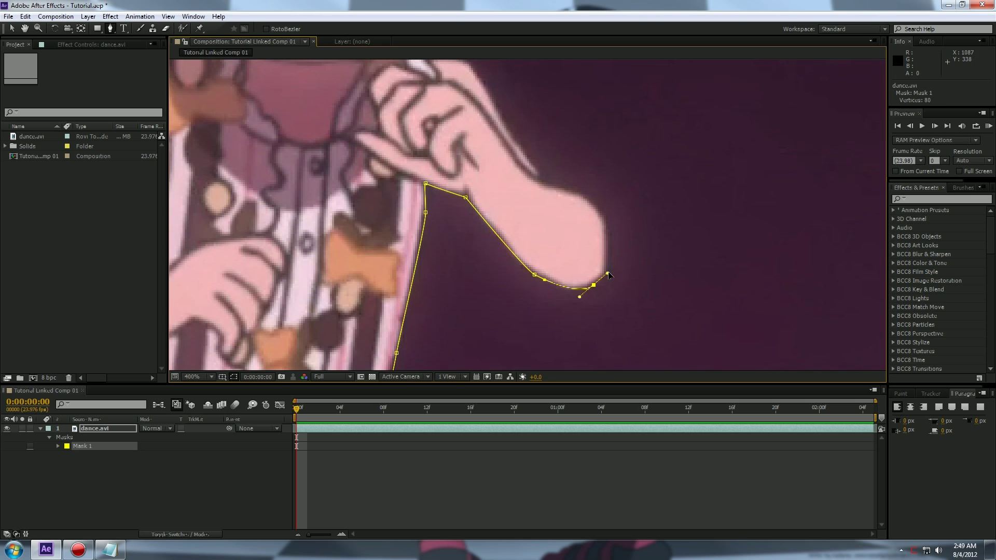
pyautogui.moveTo(605, 228); pyautogui.dragTo(601, 211)
pyautogui.moveTo(572, 190); pyautogui.dragTo(561, 284)
pyautogui.moveTo(543, 252); pyautogui.dragTo(525, 214)
pyautogui.moveTo(501, 184); pyautogui.dragTo(494, 171)
# Continue the mask over the raised hand and up the jaw and ear to the hair
pyautogui.click(527, 295)
pyautogui.moveTo(515, 280); pyautogui.dragTo(510, 280)
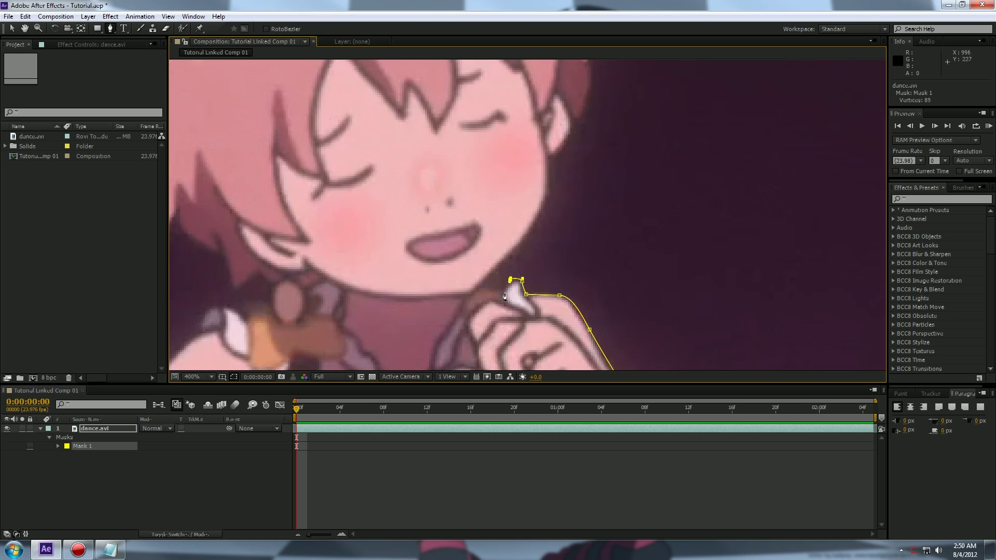
pyautogui.click(479, 289)
pyautogui.moveTo(531, 235); pyautogui.dragTo(537, 225)
pyautogui.moveTo(562, 179); pyautogui.dragTo(506, 275)
pyautogui.moveTo(496, 271); pyautogui.dragTo(508, 242)
pyautogui.click(518, 222)
pyautogui.moveTo(531, 201); pyautogui.dragTo(486, 277)
pyautogui.moveTo(483, 222); pyautogui.dragTo(481, 217)
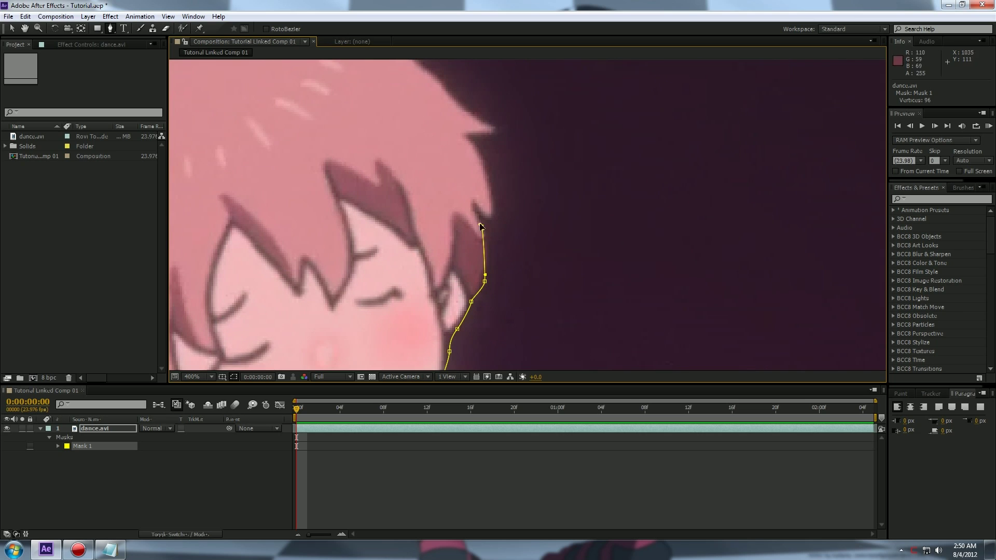
# Outline the pointed hair strands on the right side and the curve up to the crown
pyautogui.click(475, 202)
pyautogui.click(491, 219)
pyautogui.moveTo(491, 181); pyautogui.dragTo(487, 164)
pyautogui.click(466, 134)
pyautogui.click(507, 130)
pyautogui.moveTo(506, 226); pyautogui.dragTo(480, 197)
pyautogui.moveTo(430, 162); pyautogui.dragTo(414, 156)
pyautogui.click(385, 153)
pyautogui.click(376, 153)
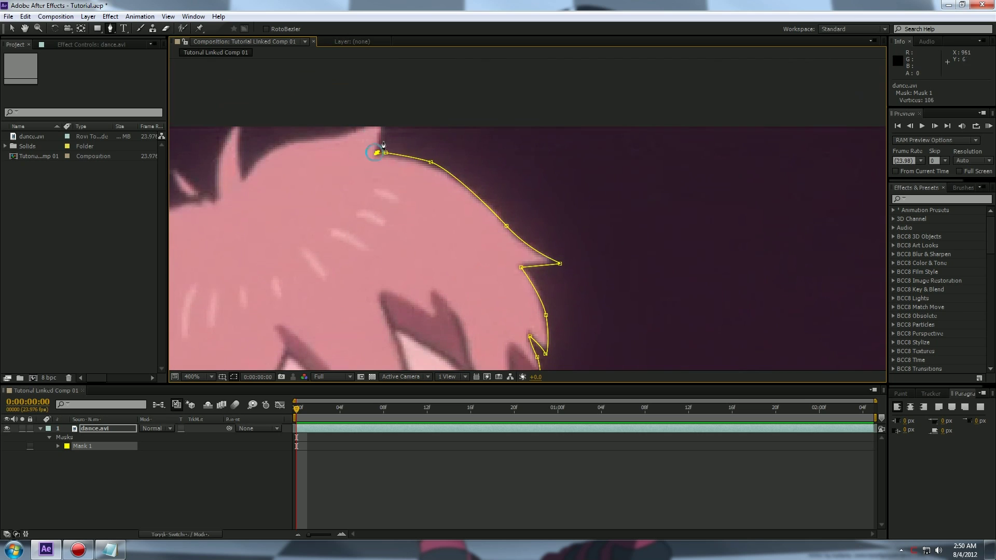
# Trace the mask around the hair tufts across the top of the head
pyautogui.click(383, 119)
pyautogui.moveTo(340, 138); pyautogui.dragTo(330, 141)
pyautogui.moveTo(374, 168); pyautogui.dragTo(548, 208)
pyautogui.moveTo(439, 193); pyautogui.dragTo(431, 201)
pyautogui.click(347, 207)
pyautogui.click(360, 240)
# Continue the mask down the left side of the hair, following its spiky tips
pyautogui.moveTo(306, 279); pyautogui.dragTo(591, 115)
pyautogui.click(391, 232)
pyautogui.click(428, 252)
pyautogui.click(546, 261)
pyautogui.click(569, 138)
pyautogui.click(566, 199)
pyautogui.click(585, 179)
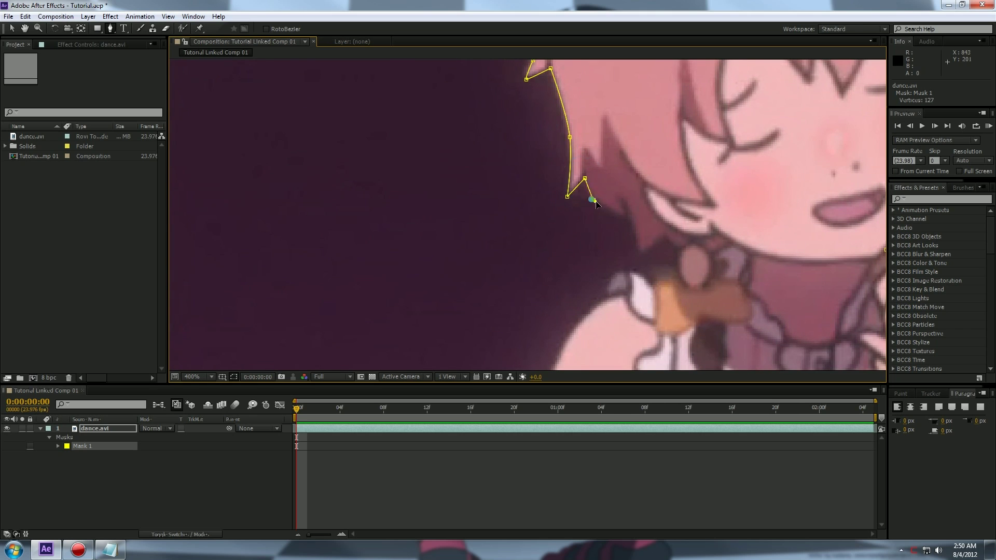
# Trace the lower hair, neck and shoulder, and close the mask at its starting point on the upper arm
pyautogui.click(593, 201)
pyautogui.click(627, 220)
pyautogui.click(638, 251)
pyautogui.click(666, 243)
pyautogui.click(676, 252)
pyautogui.click(672, 264)
pyautogui.click(593, 206)
pyautogui.click(574, 256)
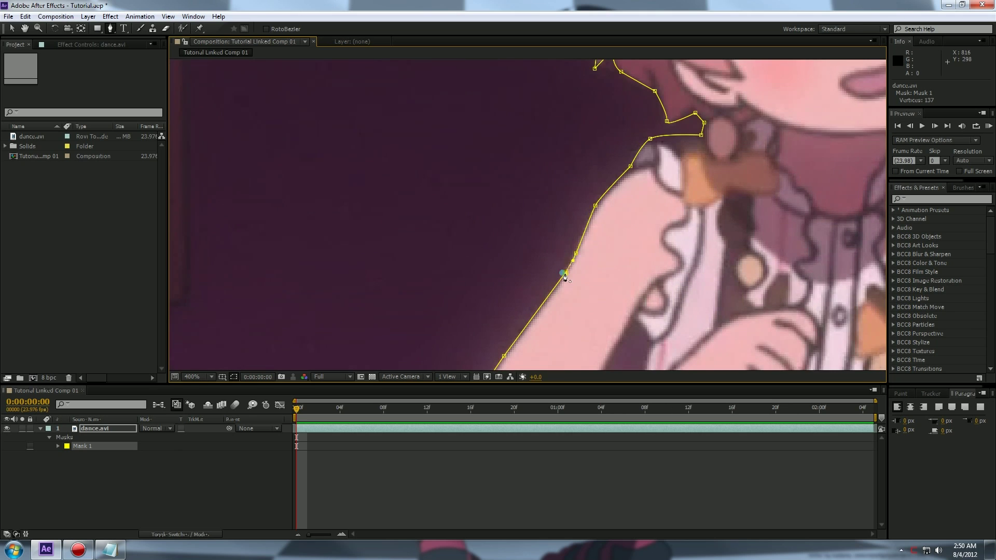
pyautogui.click(564, 274)
# Inspect the masked dancer's outline from the hair down to the boots, then view the whole figure
pyautogui.scroll(-2, 673, 263)
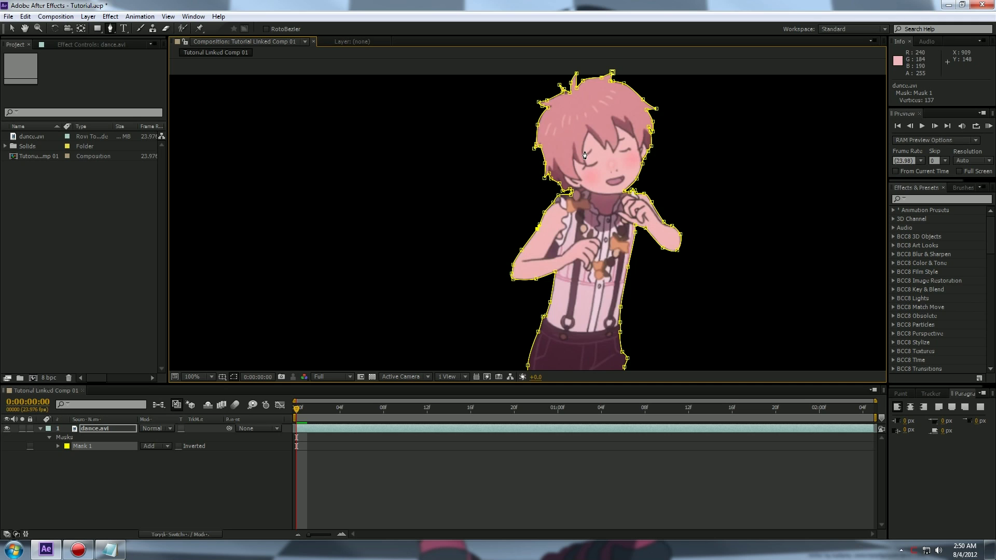
pyautogui.moveTo(615, 262); pyautogui.dragTo(515, 132)
pyautogui.scroll(5, 514, 131)
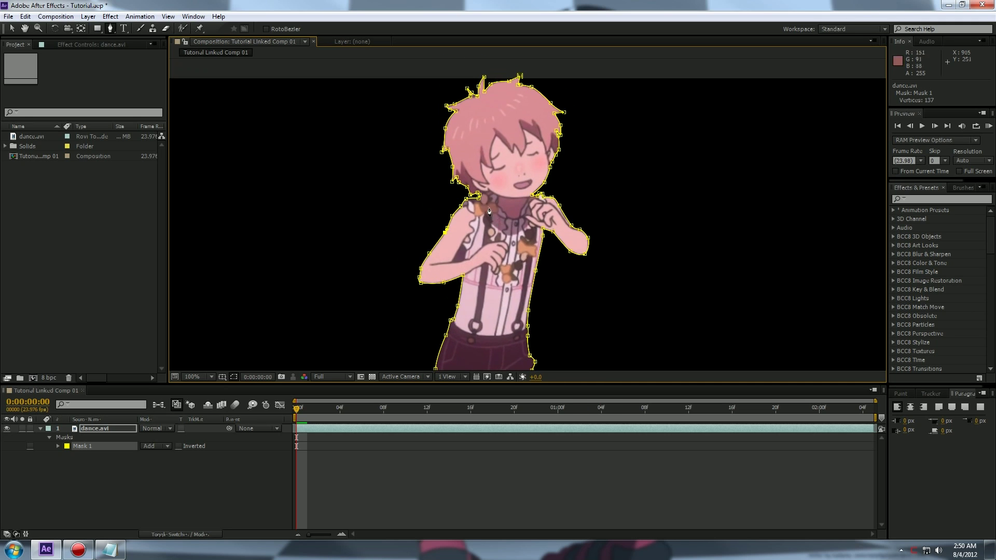
pyautogui.moveTo(511, 143); pyautogui.dragTo(534, 195)
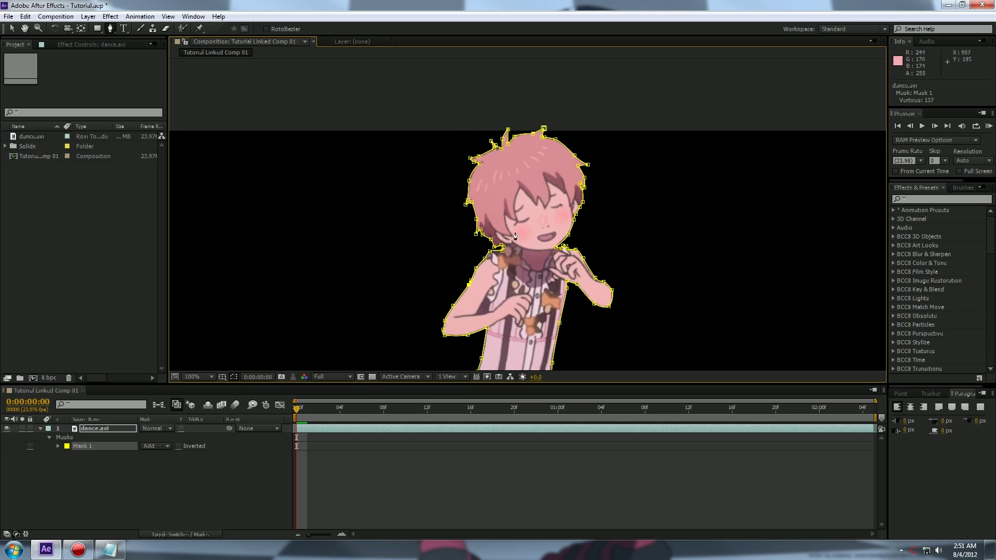
pyautogui.moveTo(515, 236); pyautogui.dragTo(527, 192)
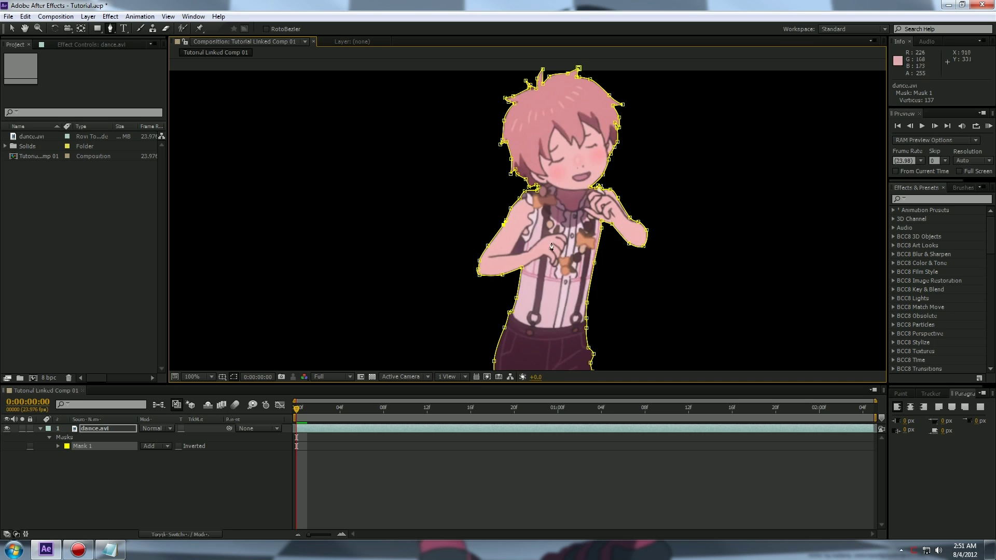
pyautogui.moveTo(562, 360); pyautogui.dragTo(574, 236)
pyautogui.scroll(-3, 573, 261)
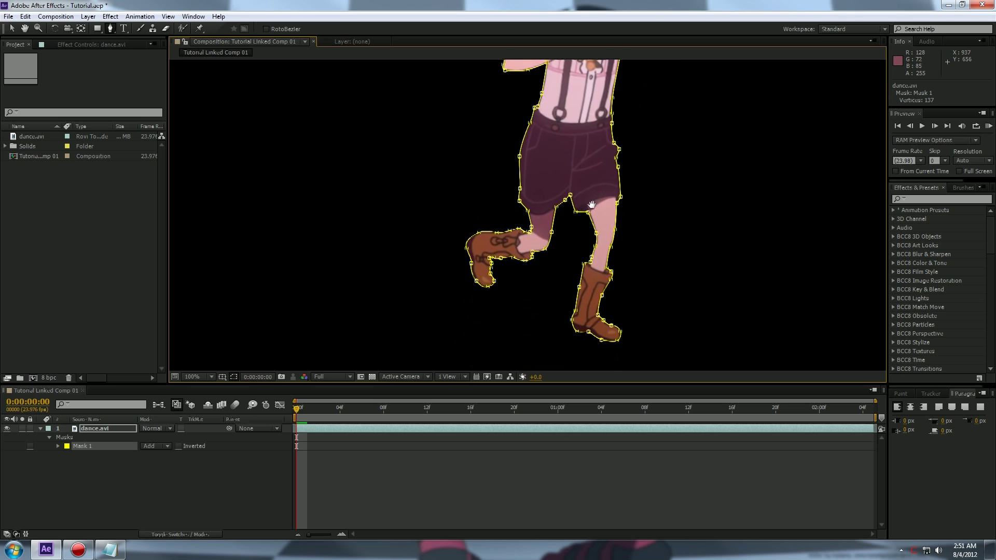
pyautogui.scroll(7, 578, 120)
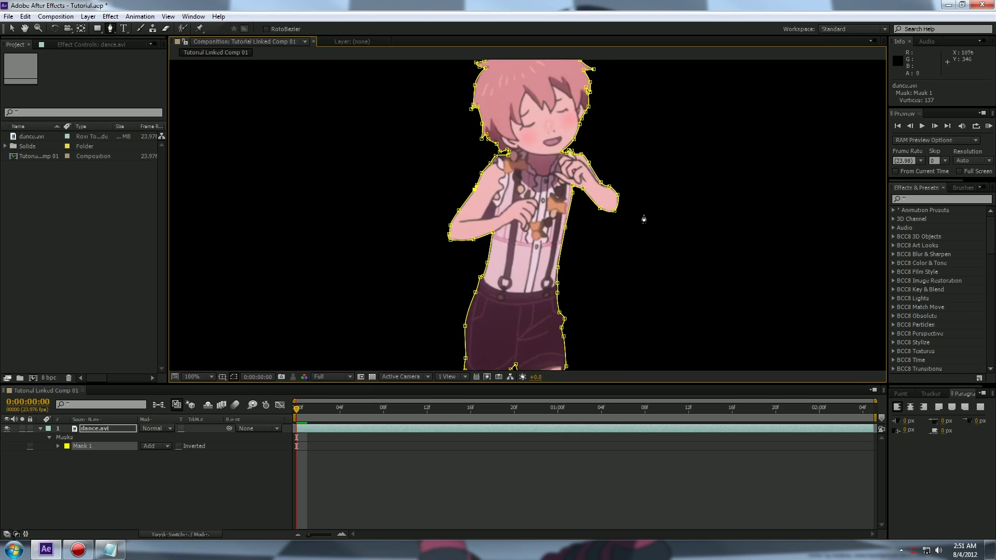
pyautogui.press(',')
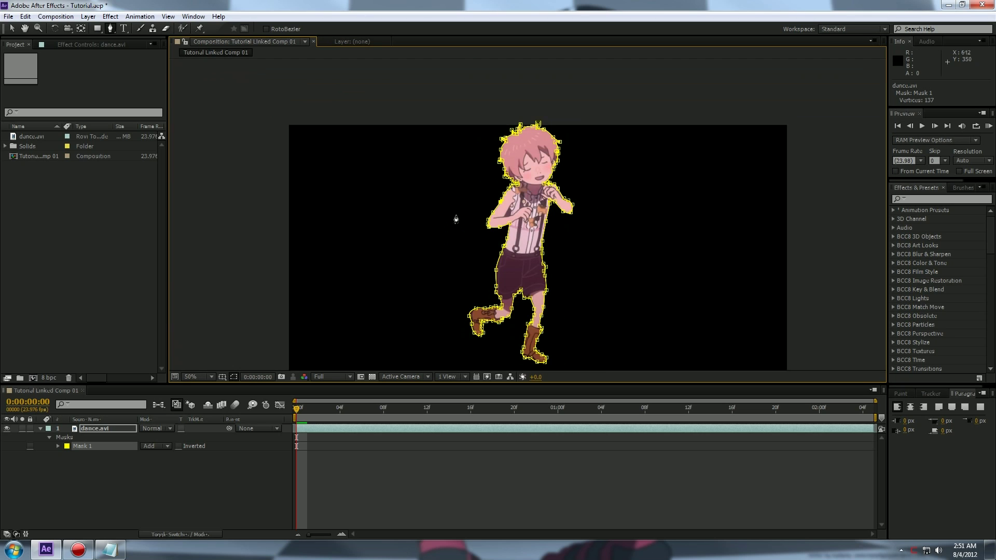
pyautogui.moveTo(438, 262); pyautogui.dragTo(344, 197)
# Create a composition-sized white solid and place it beneath the dance.avi layer
pyautogui.click(88, 16)
pyautogui.moveTo(209, 31)
pyautogui.click(279, 40)
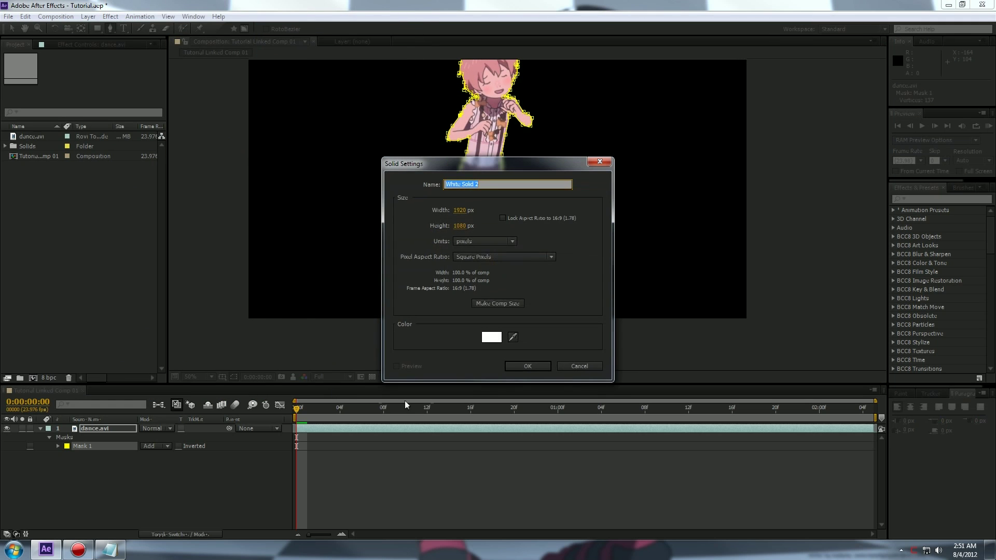
pyautogui.click(518, 369)
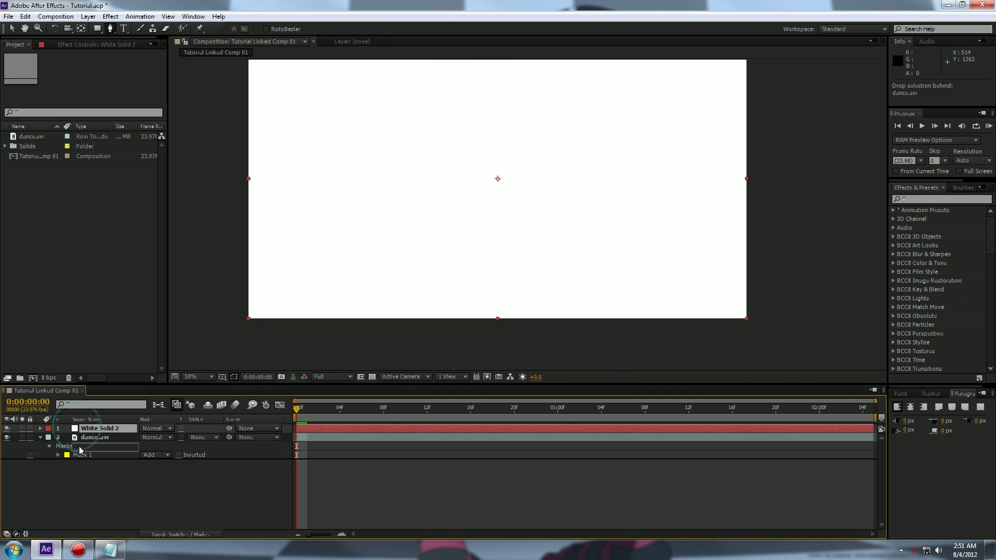
pyautogui.moveTo(81, 463); pyautogui.dragTo(80, 463)
# Examine the cutout against the white background, focusing on the gap between the bent arm and torso
pyautogui.moveTo(449, 172); pyautogui.dragTo(442, 232)
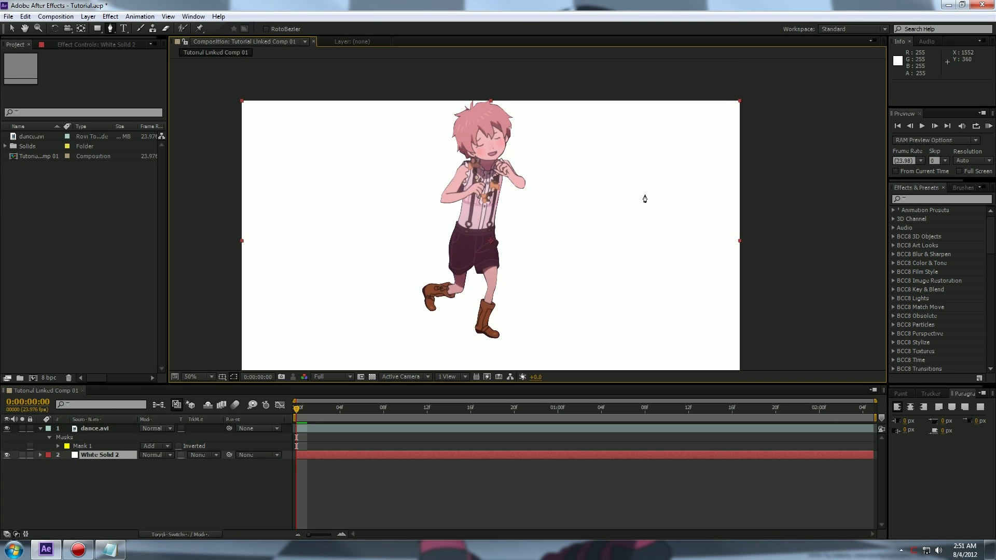
pyautogui.scroll(2, 549, 182)
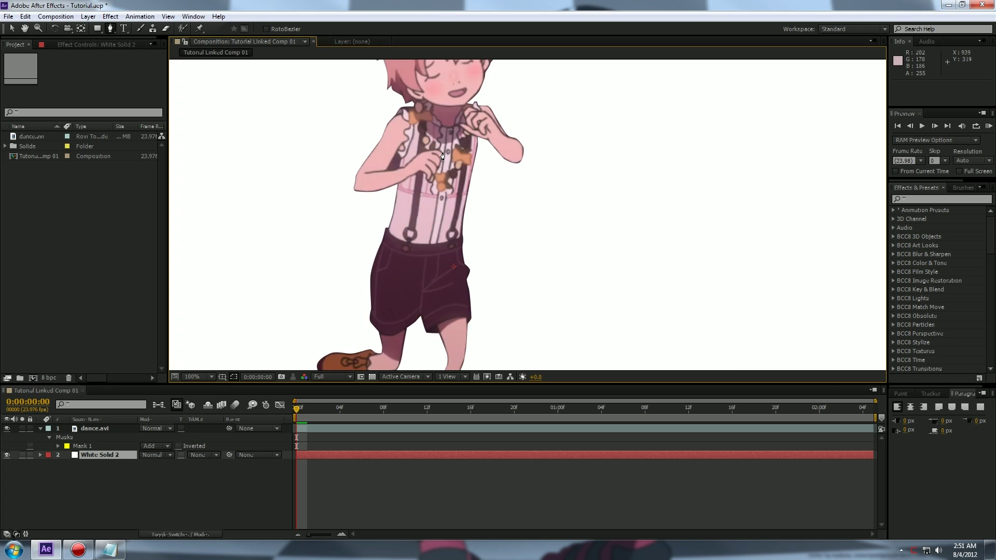
pyautogui.moveTo(453, 133); pyautogui.dragTo(631, 266)
pyautogui.scroll(1, 582, 227)
pyautogui.scroll(2, 553, 288)
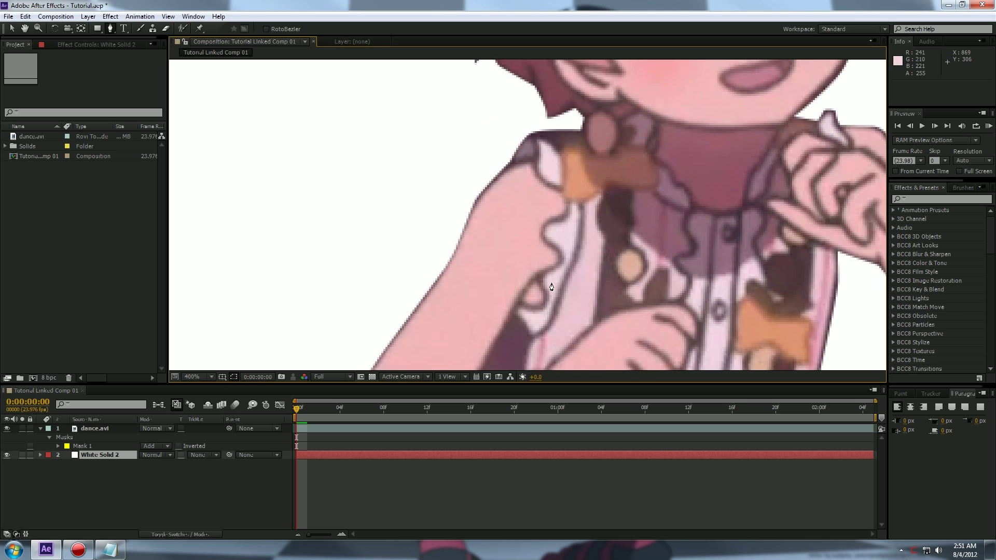
pyautogui.moveTo(551, 289); pyautogui.dragTo(588, 184)
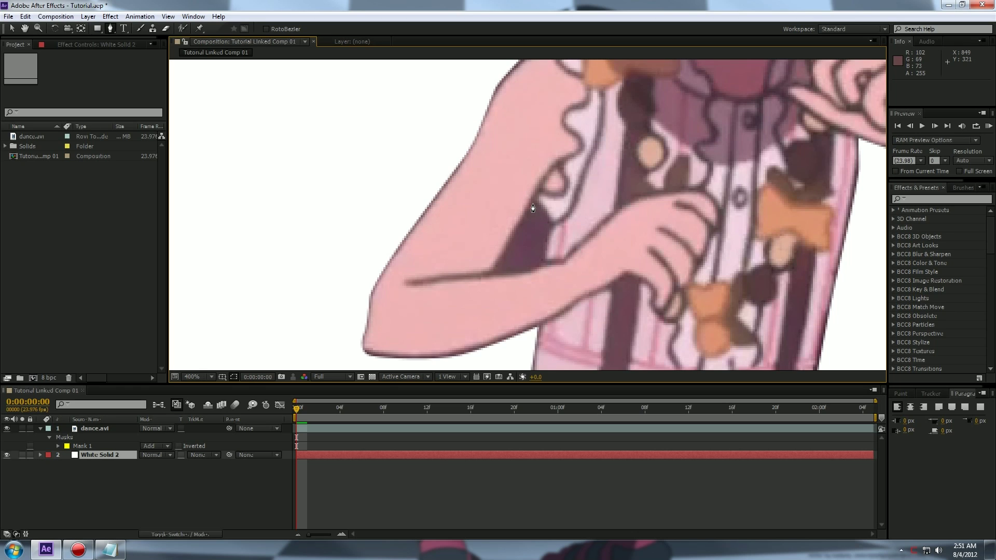
# Draw a second closed Pen tool mask on the dance.avi layer around the dark gap between the bent arm and torso
pyautogui.click(110, 429)
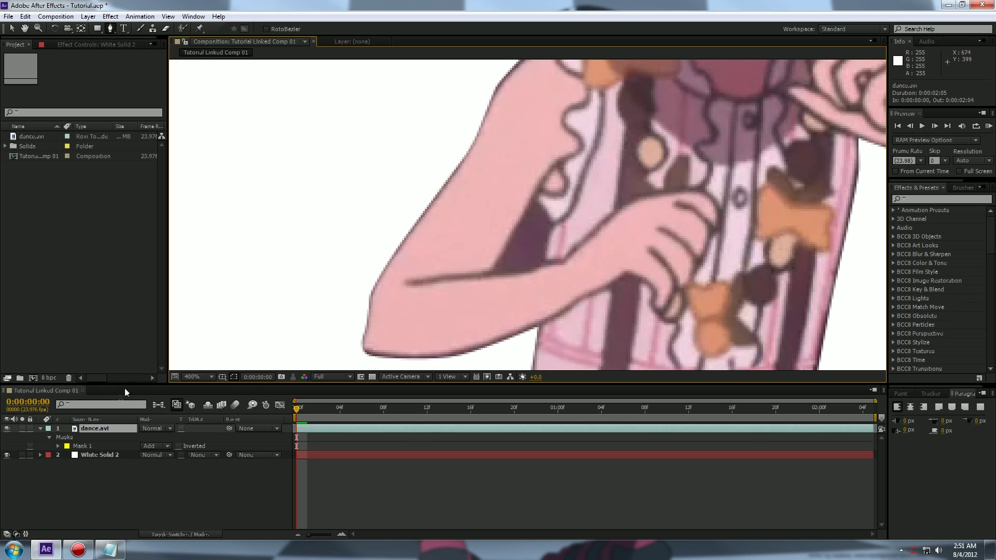
pyautogui.click(91, 428)
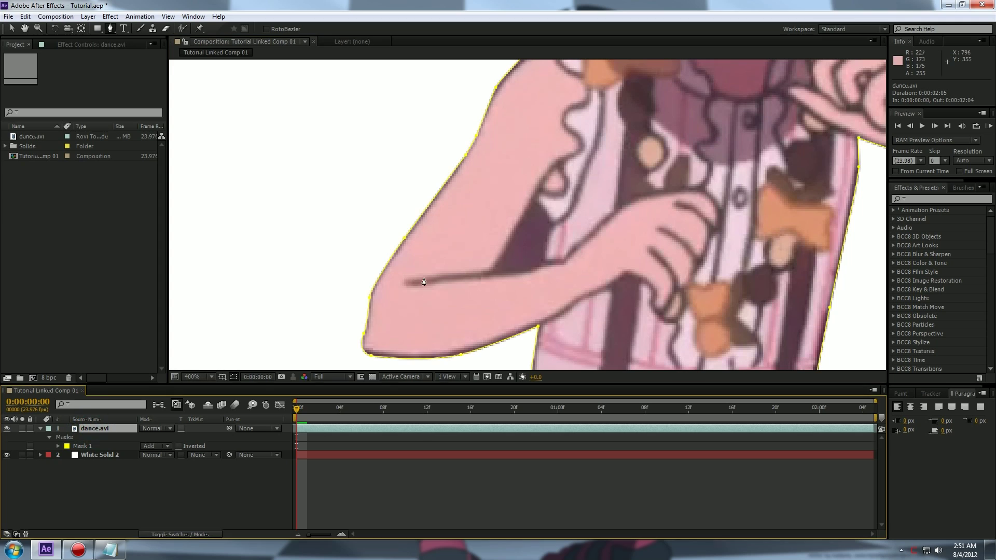
pyautogui.click(507, 246)
pyautogui.click(493, 272)
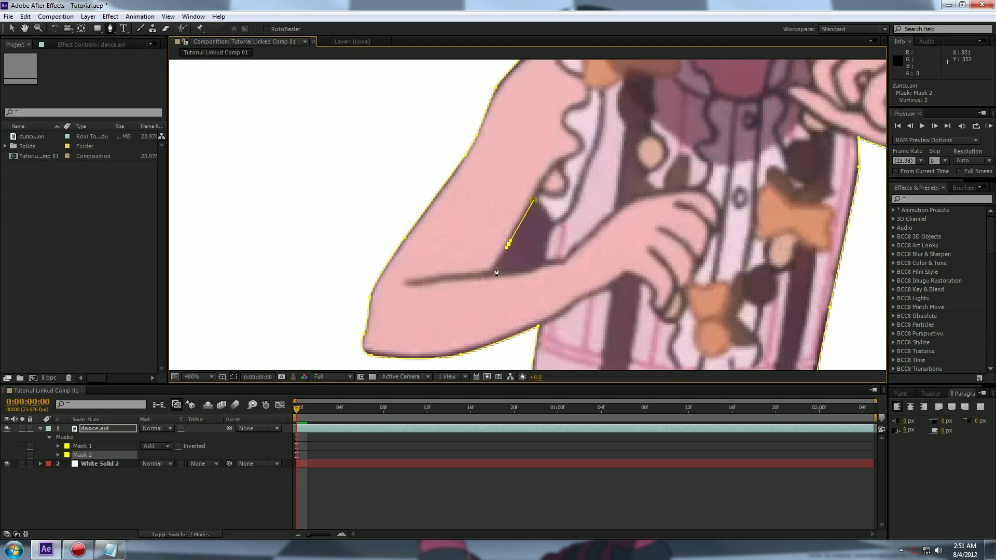
pyautogui.click(536, 267)
pyautogui.click(550, 226)
pyautogui.click(536, 202)
# Set Mask 2's mode to Subtract to cut the arm gap out of the dancer
pyautogui.press(',')
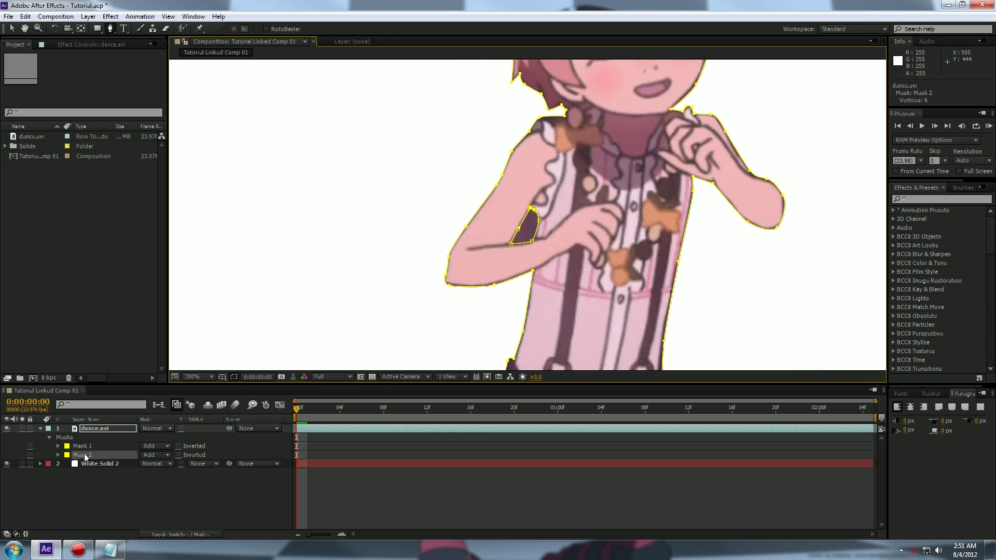
pyautogui.click(157, 454)
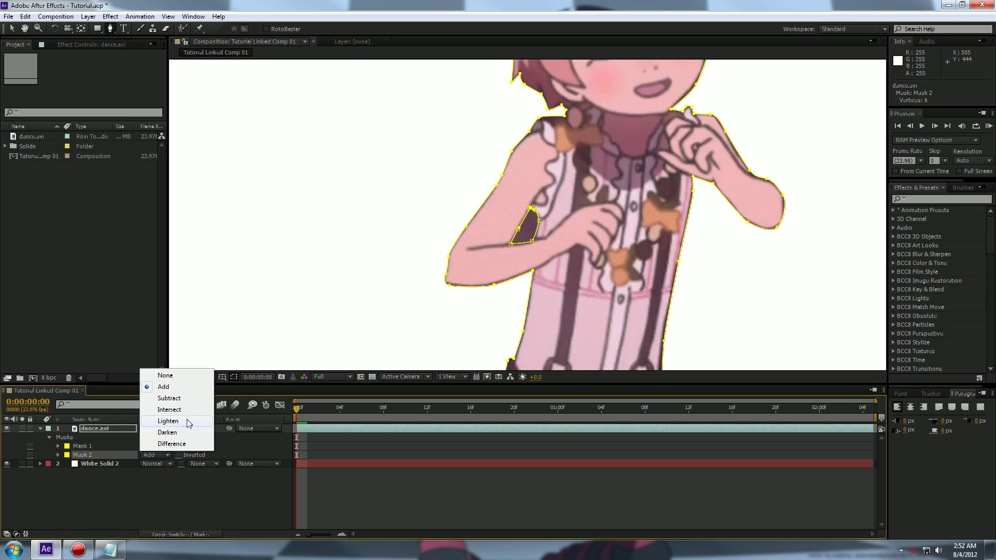
pyautogui.click(179, 397)
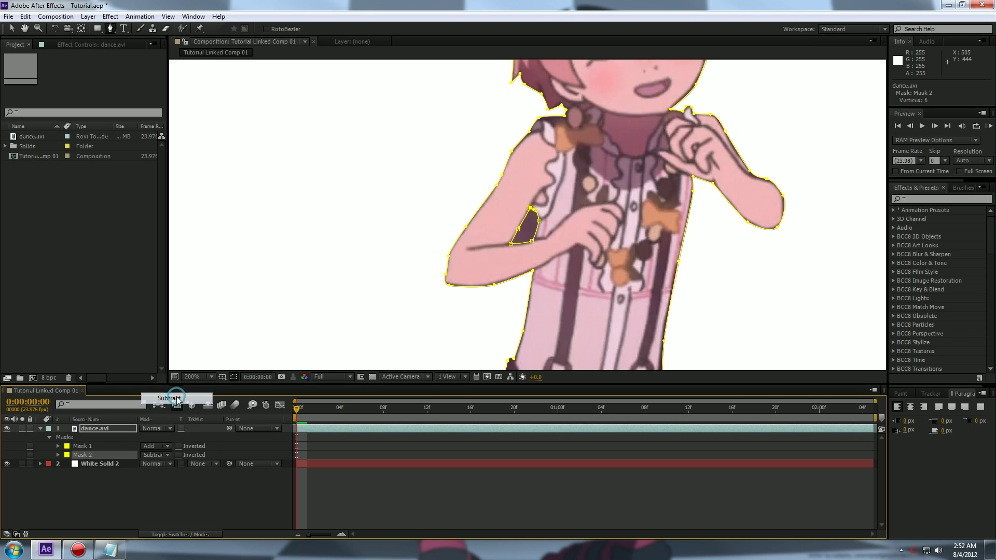
pyautogui.scroll(-2, 581, 234)
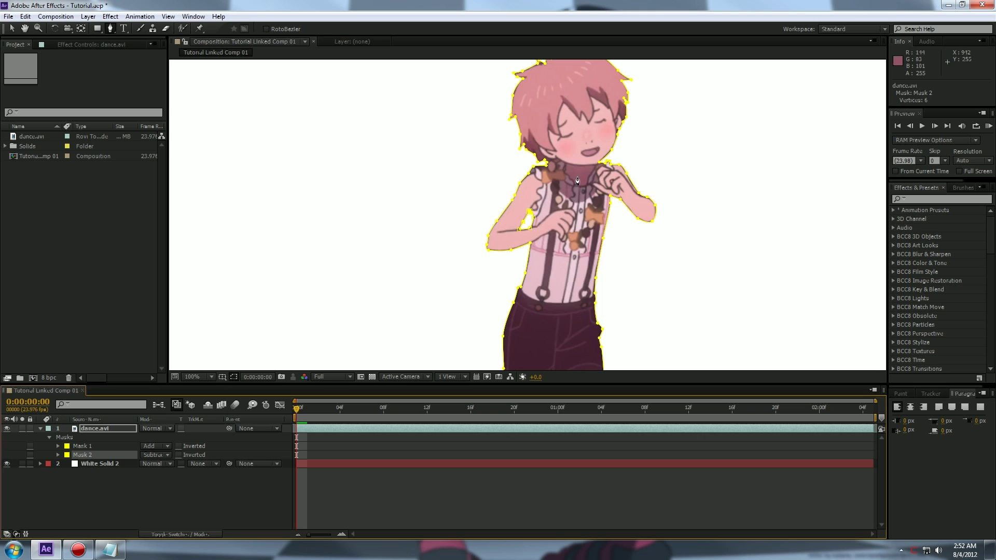
pyautogui.scroll(1, 559, 223)
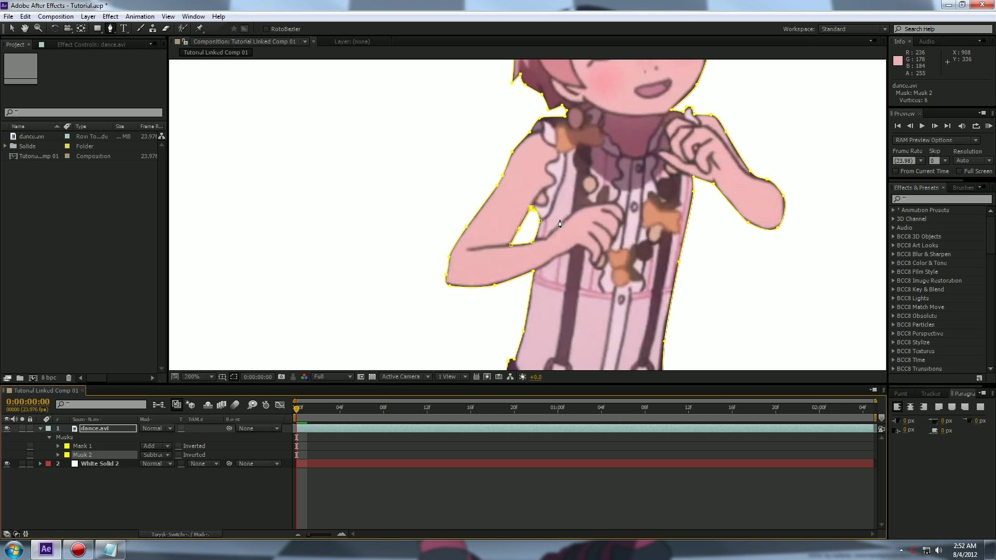
# Examine the cutout against the white background from the shorts and boots up to the head, with the layer deselected
pyautogui.moveTo(586, 203); pyautogui.dragTo(480, 330)
pyautogui.moveTo(527, 187); pyautogui.dragTo(565, 140)
pyautogui.moveTo(530, 272); pyautogui.dragTo(536, 119)
pyautogui.moveTo(549, 294); pyautogui.dragTo(578, 114)
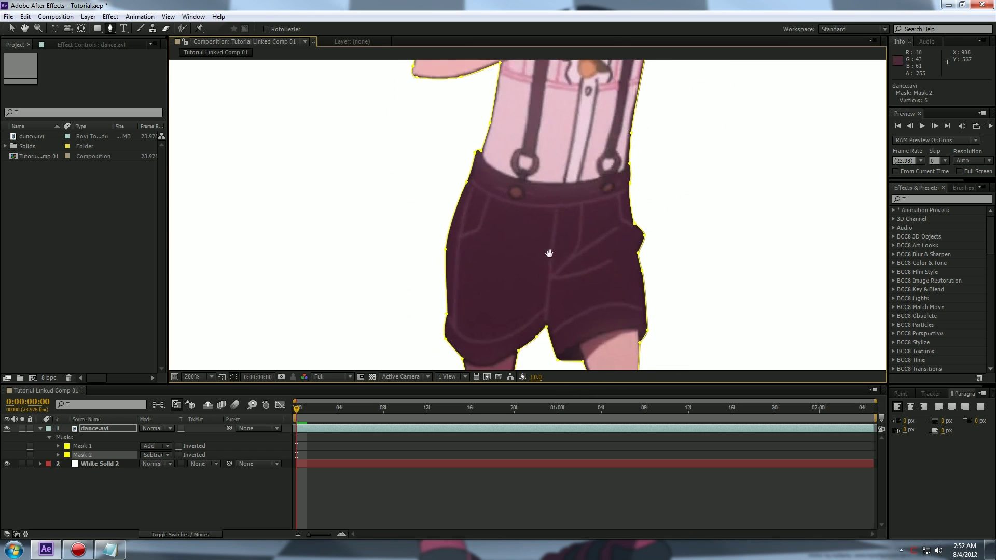
pyautogui.moveTo(550, 254); pyautogui.dragTo(498, 167)
pyautogui.scroll(-1, 539, 300)
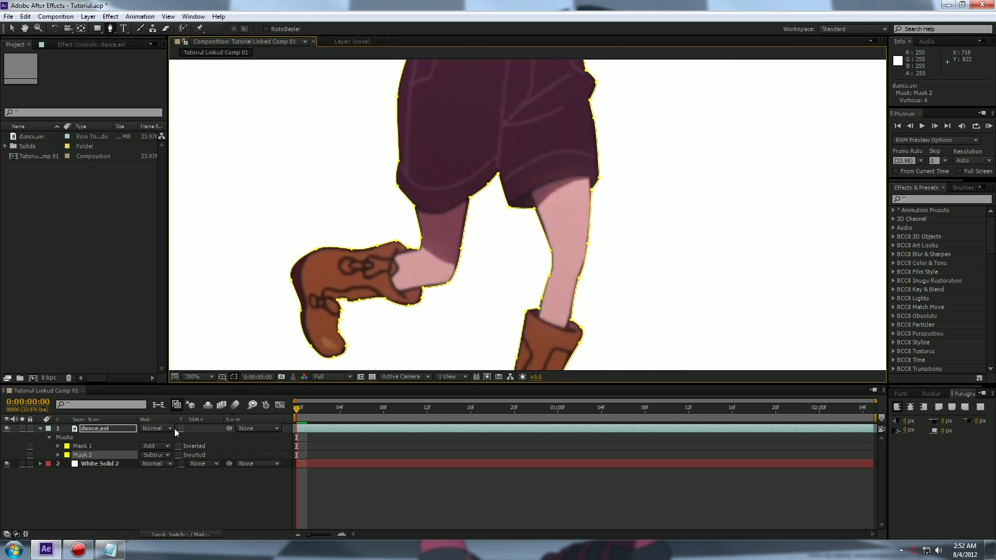
pyautogui.click(103, 482)
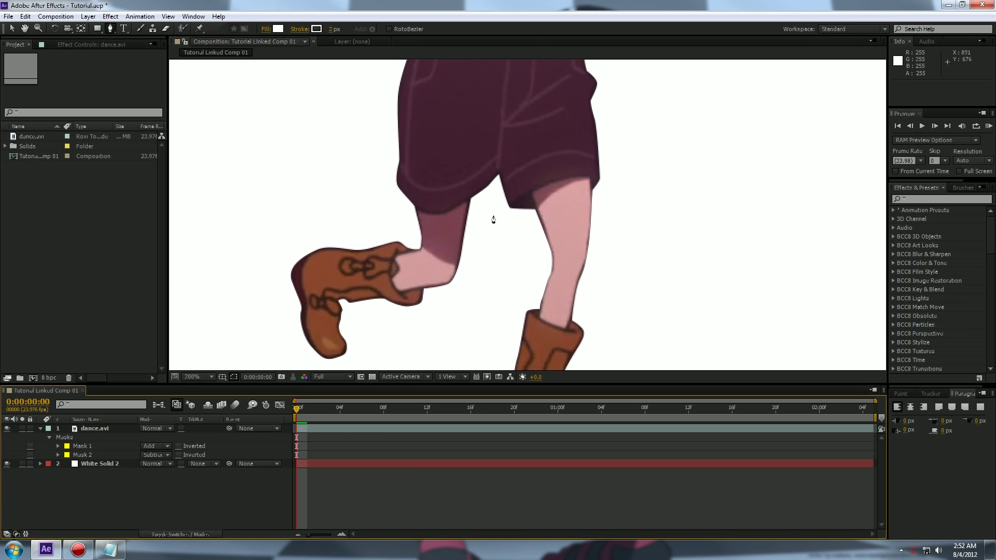
pyautogui.scroll(7, 493, 220)
pyautogui.scroll(4, 496, 195)
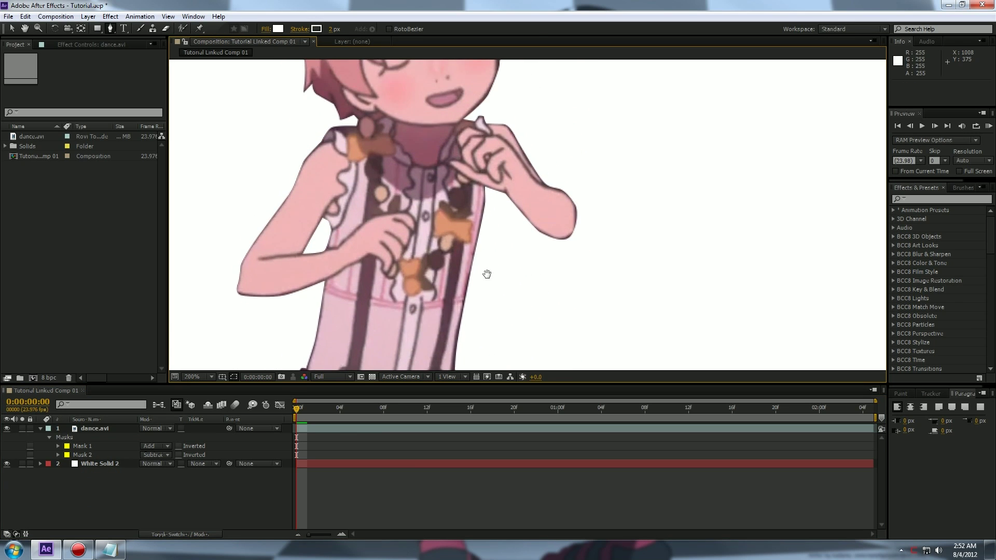
pyautogui.scroll(3, 449, 270)
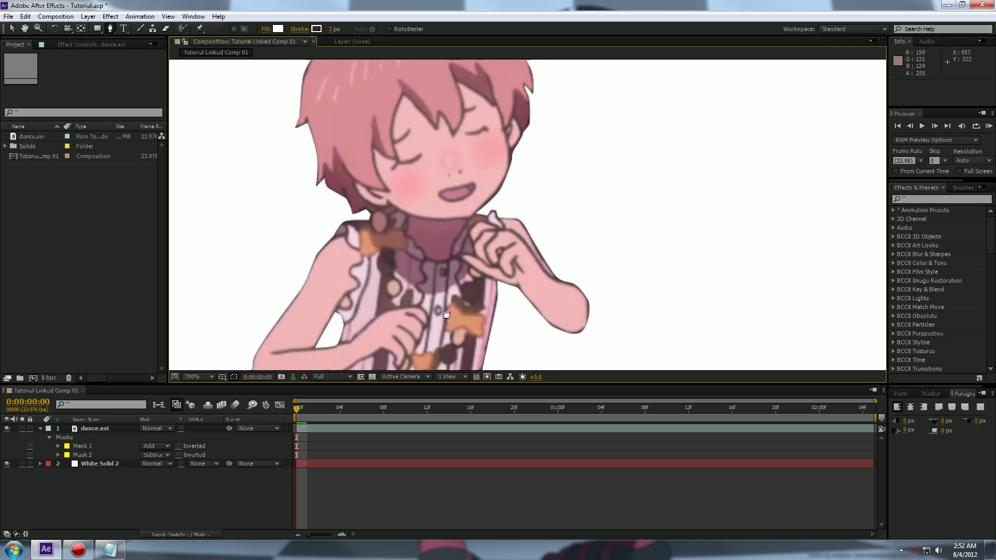
pyautogui.moveTo(421, 263); pyautogui.dragTo(435, 185)
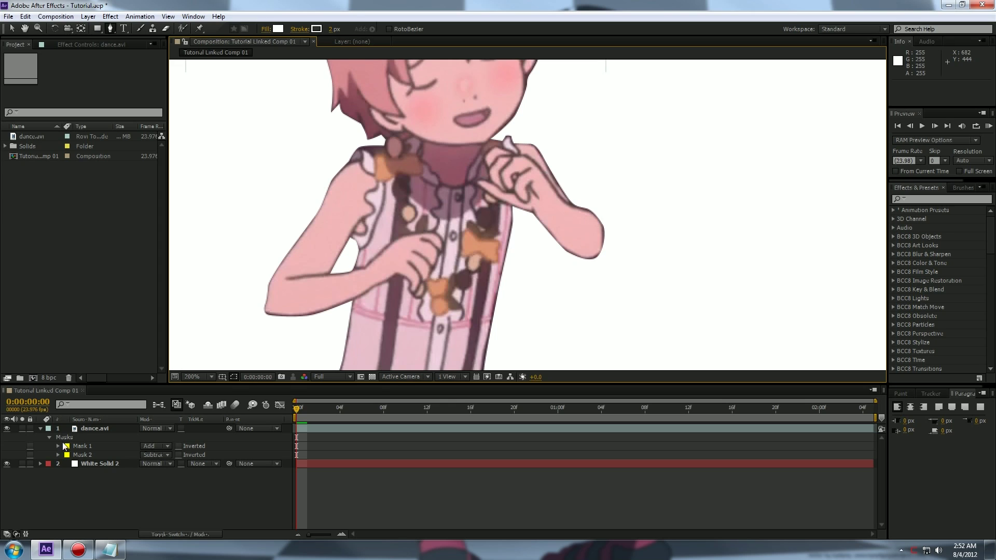
# Try a 6-pixel feather on Mask 1 and look at the softened edges around the head and arms
pyautogui.click(57, 446)
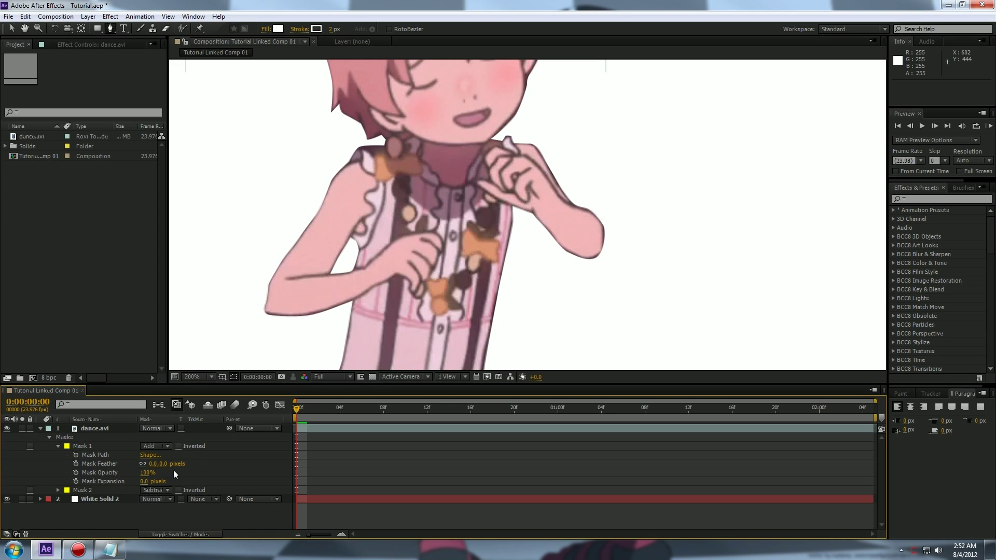
pyautogui.moveTo(151, 464); pyautogui.dragTo(154, 463)
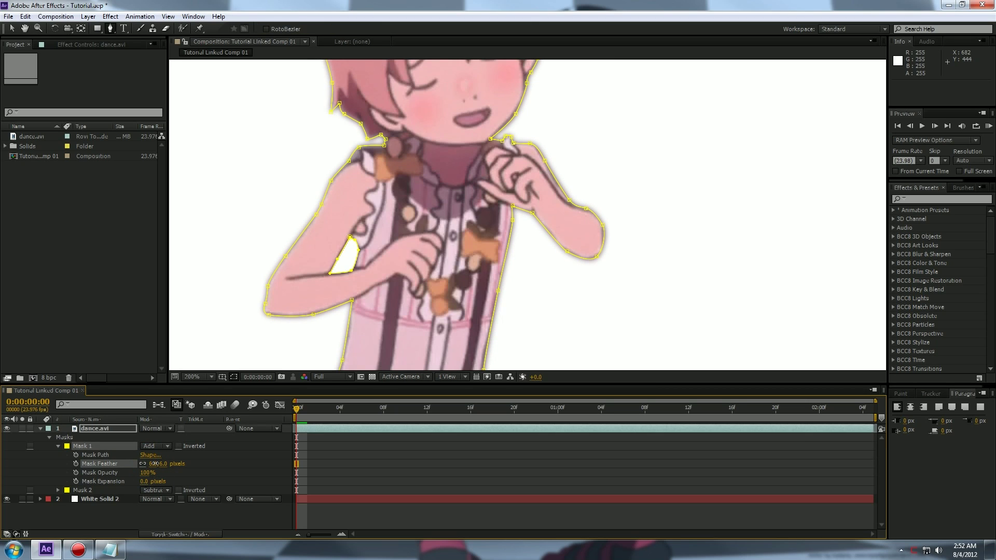
pyautogui.click(93, 526)
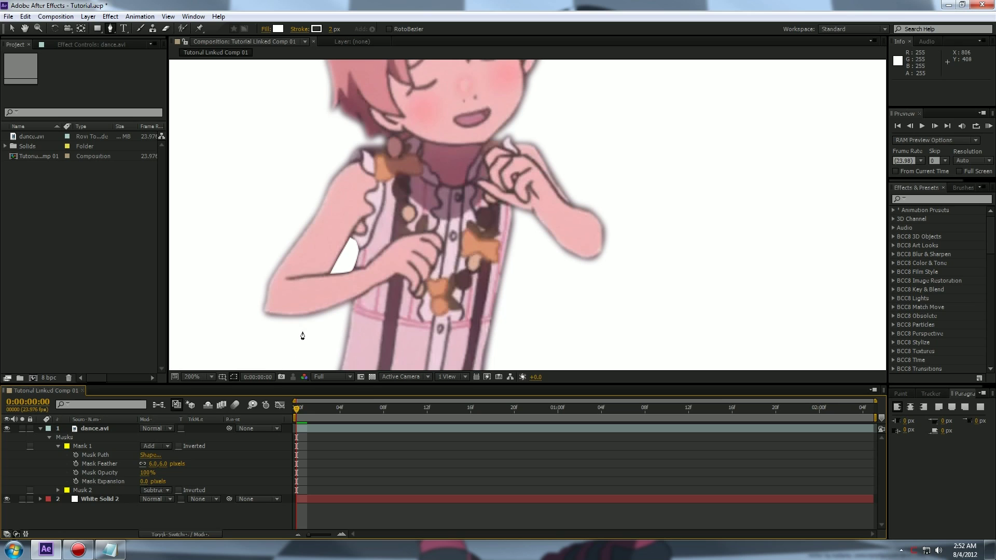
pyautogui.moveTo(331, 318); pyautogui.dragTo(310, 369)
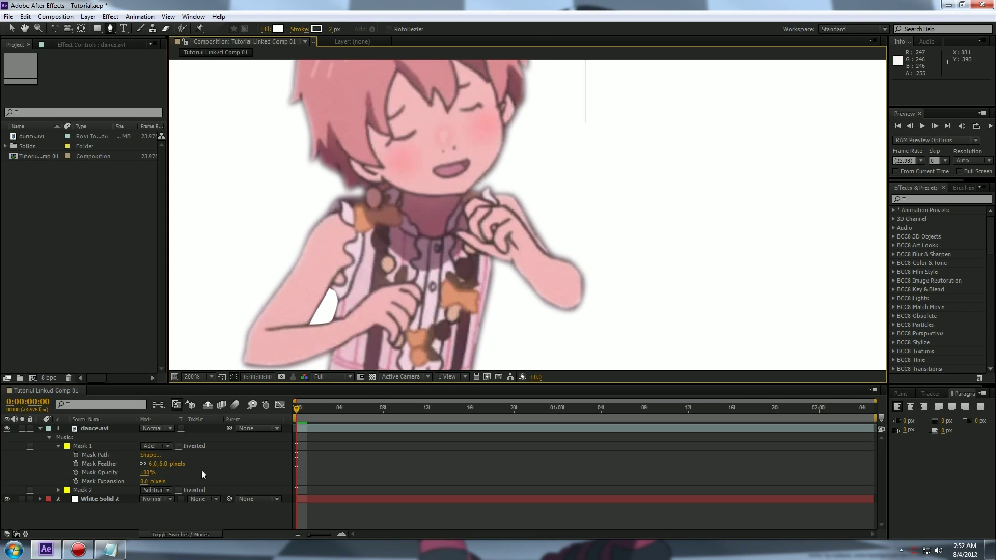
# Reduce Mask 1's feather to 1 pixel and hide the mask outlines in the composition view
pyautogui.moveTo(154, 463); pyautogui.dragTo(154, 463)
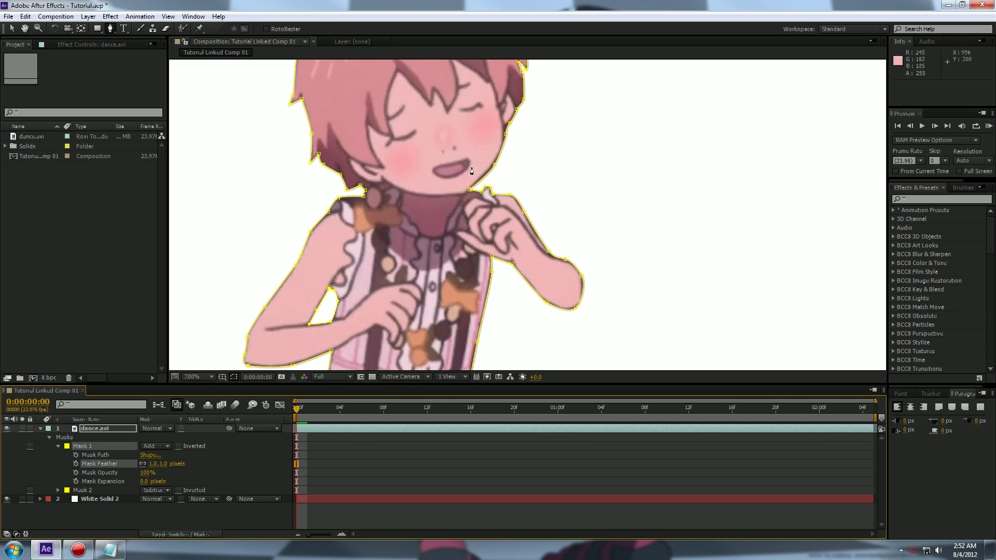
pyautogui.click(234, 377)
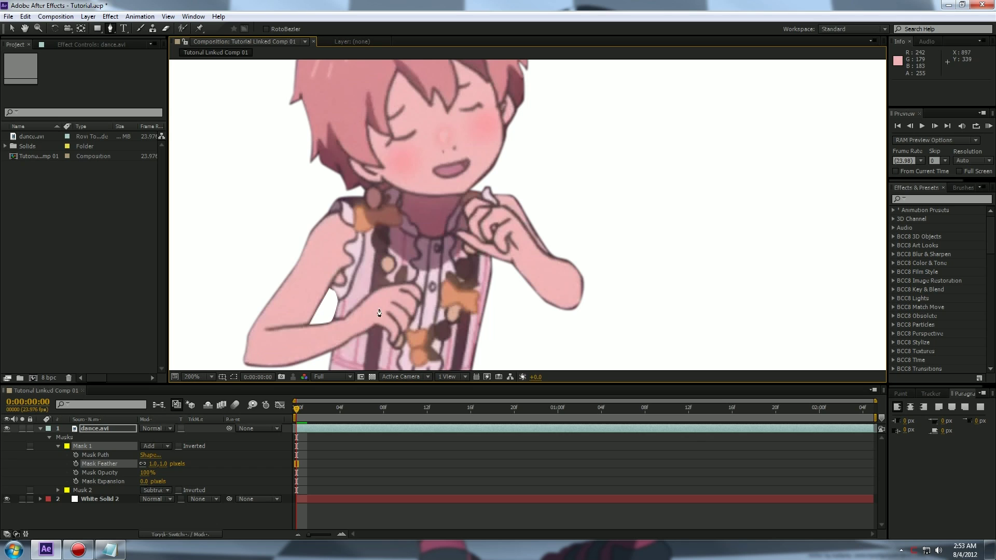
pyautogui.moveTo(414, 284); pyautogui.dragTo(451, 196)
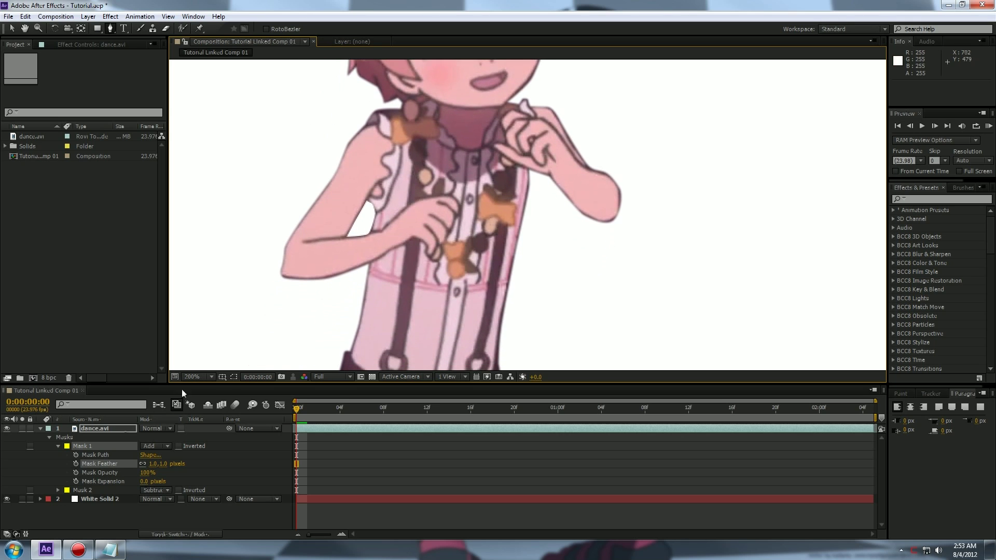
# Set the mask feather to 3 pixels for Mask 1 and 2 pixels for Mask 2
pyautogui.moveTo(154, 468)
pyautogui.mouseDown()
pyautogui.moveTo(166, 457)
pyautogui.moveTo(149, 462)
pyautogui.mouseUp()
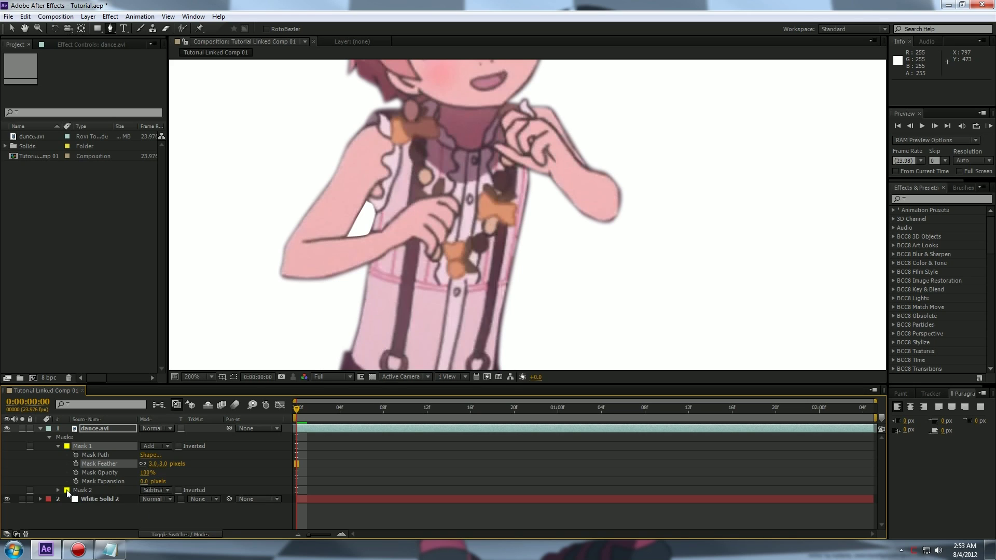
pyautogui.click(58, 490)
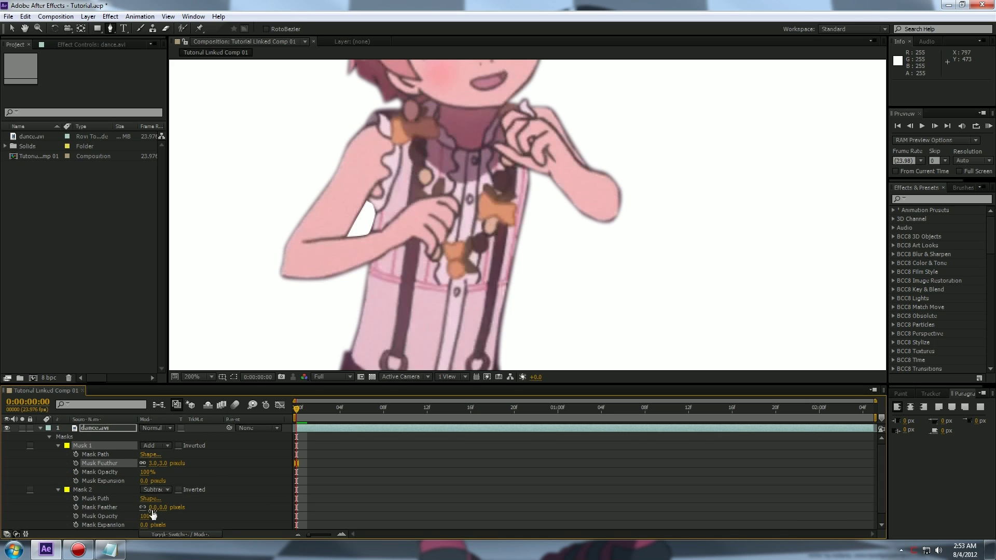
pyautogui.moveTo(150, 508); pyautogui.dragTo(154, 508)
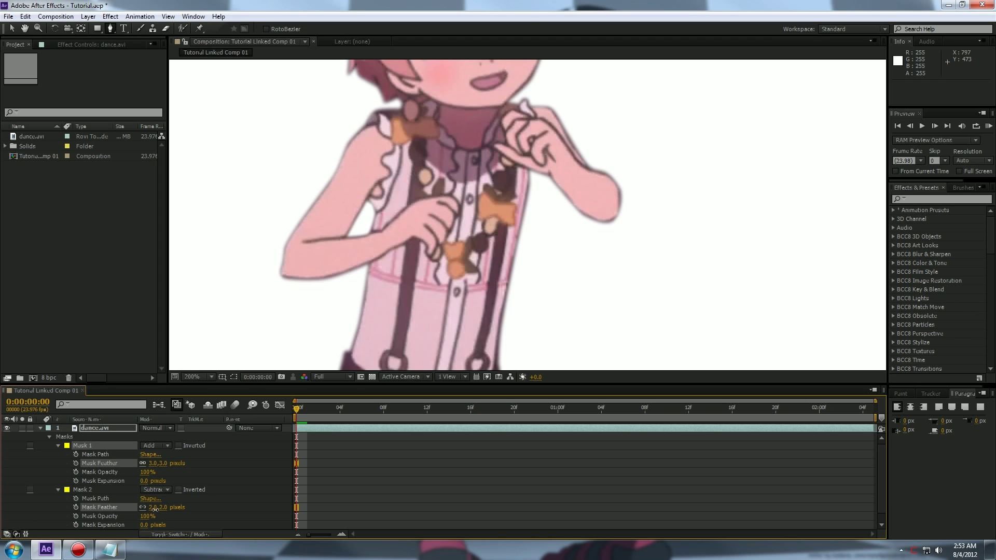
# Check the feathered cutout from the head down to the boots and collapse the properties of both masks
pyautogui.scroll(-2, 383, 223)
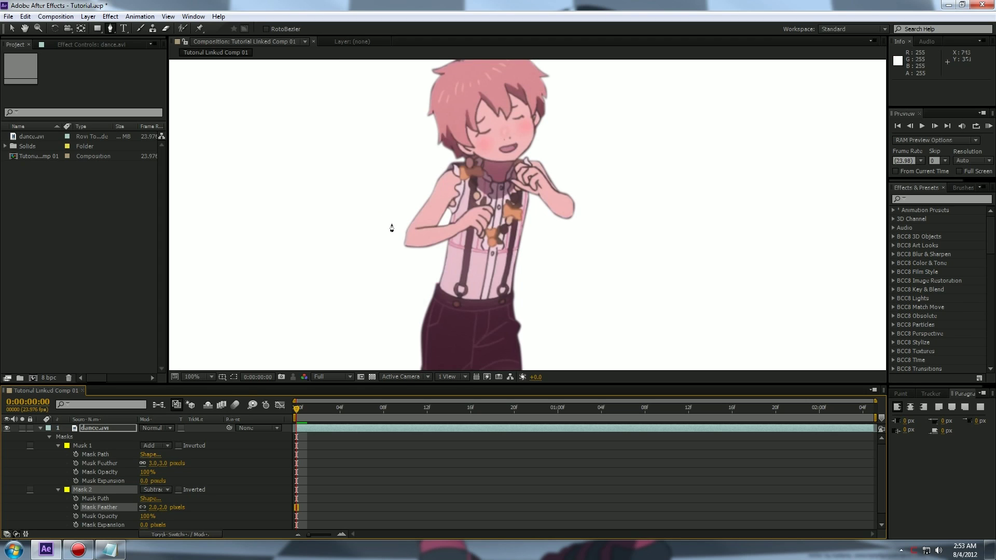
pyautogui.scroll(-6, 456, 303)
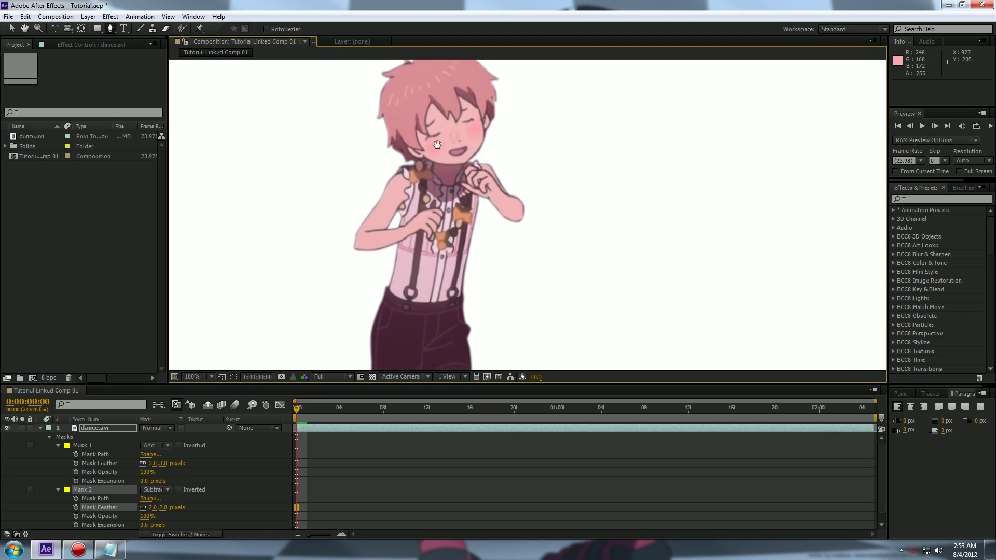
pyautogui.moveTo(475, 269); pyautogui.dragTo(540, 219)
pyautogui.moveTo(498, 165); pyautogui.dragTo(499, 167)
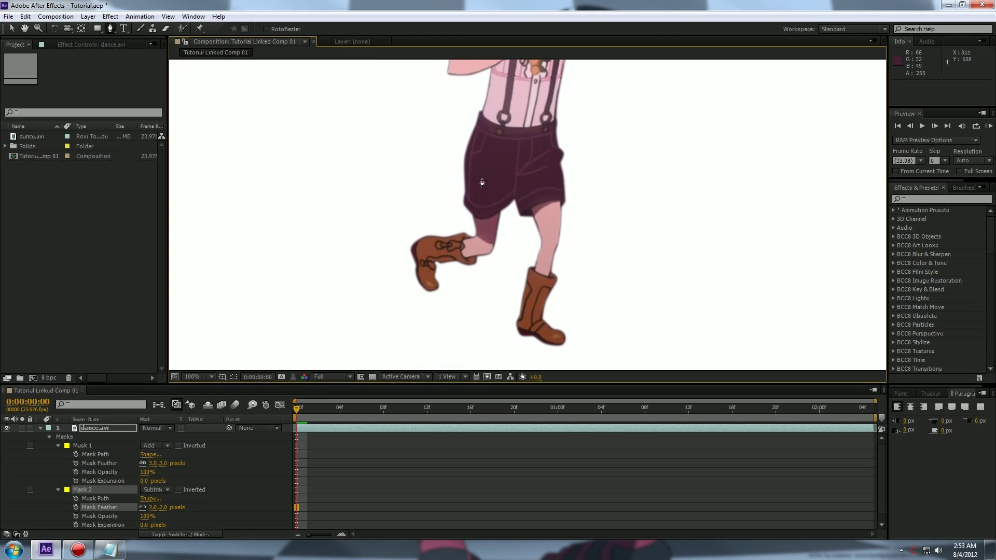
pyautogui.click(58, 446)
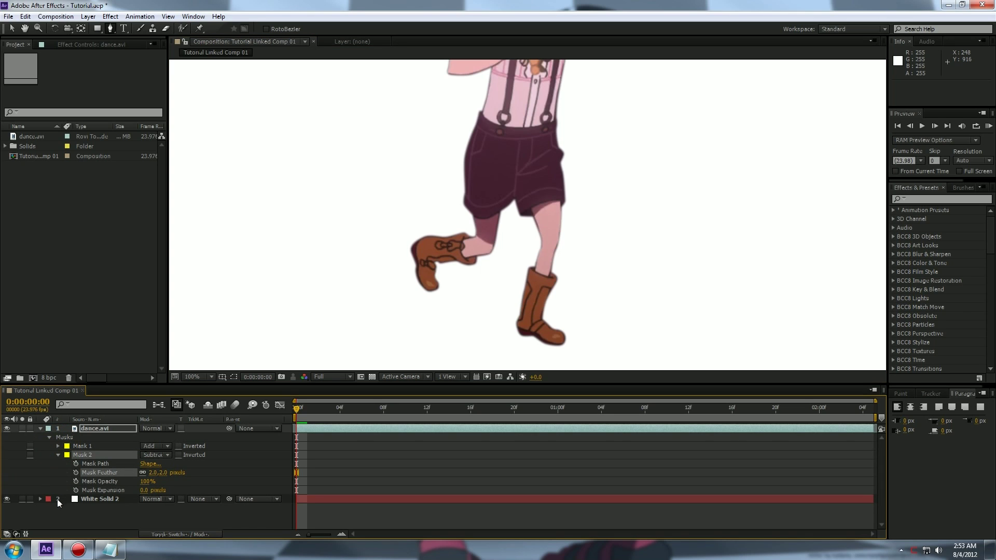
pyautogui.click(58, 455)
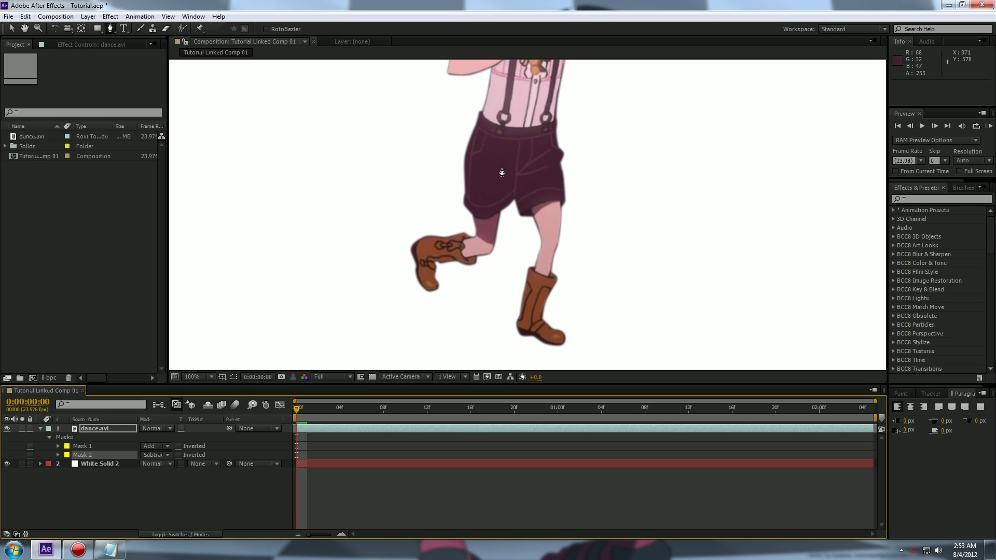
pyautogui.moveTo(501, 172); pyautogui.dragTo(413, 176)
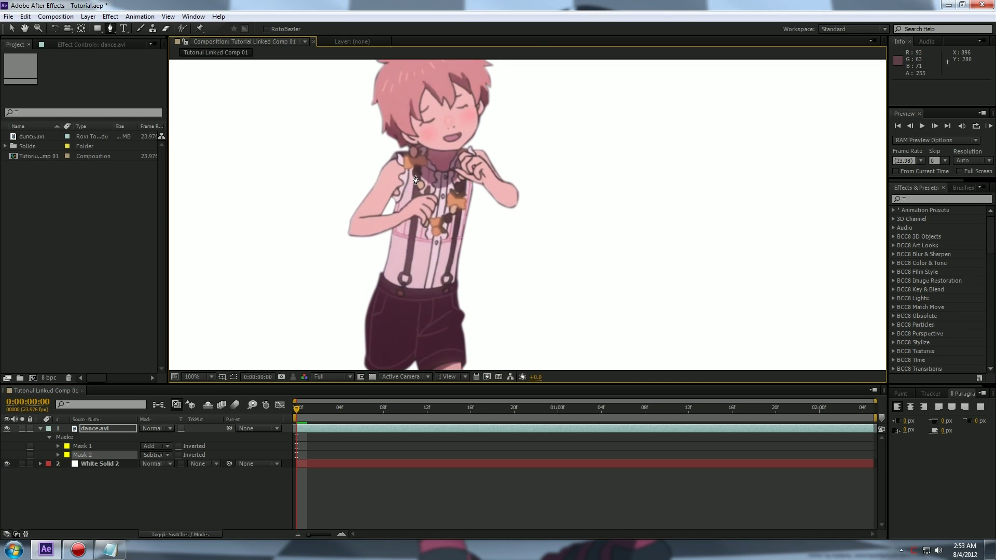
# Show the mask outlines and use the Mask Feather Tool to pull a soft outer feather from Mask 1's edge beside the waist
pyautogui.click(109, 29)
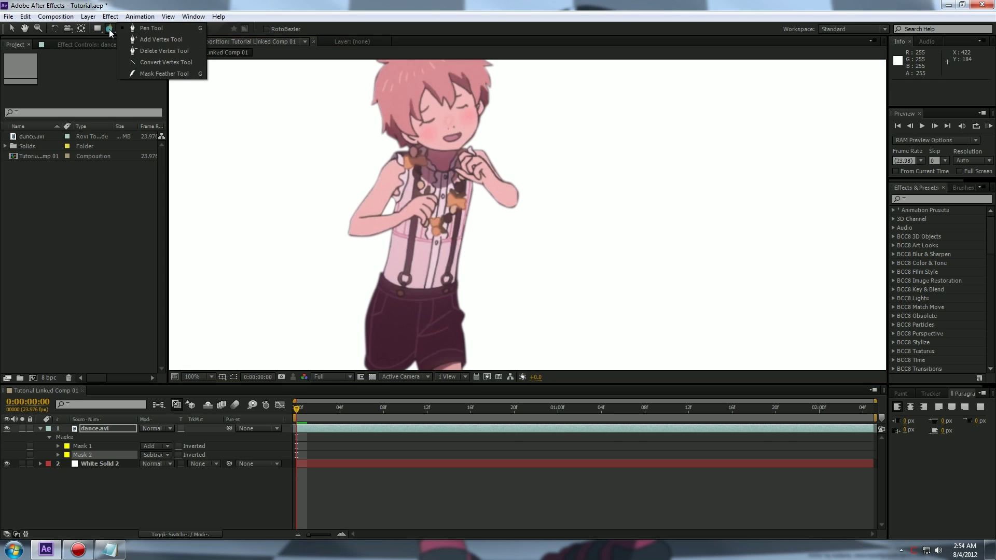
pyautogui.click(148, 74)
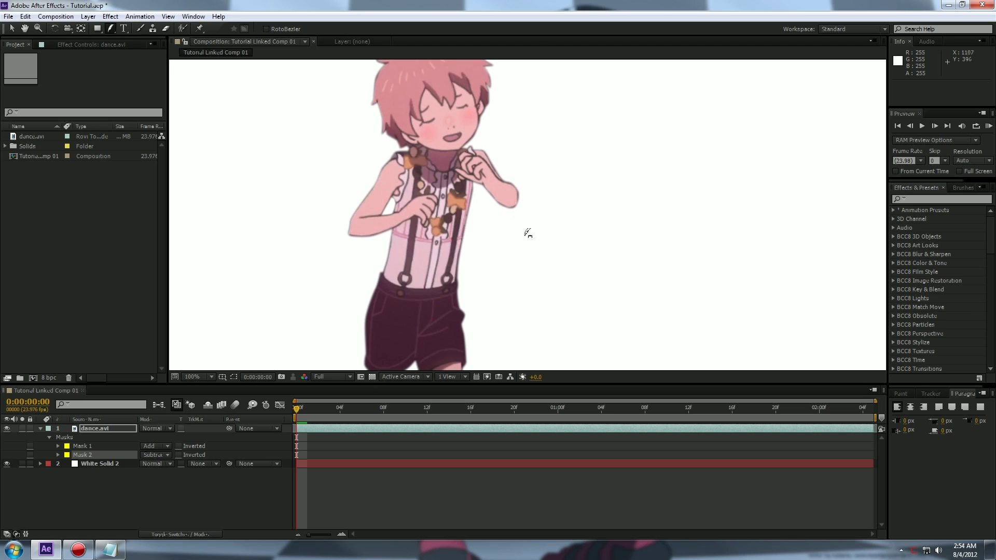
pyautogui.click(232, 378)
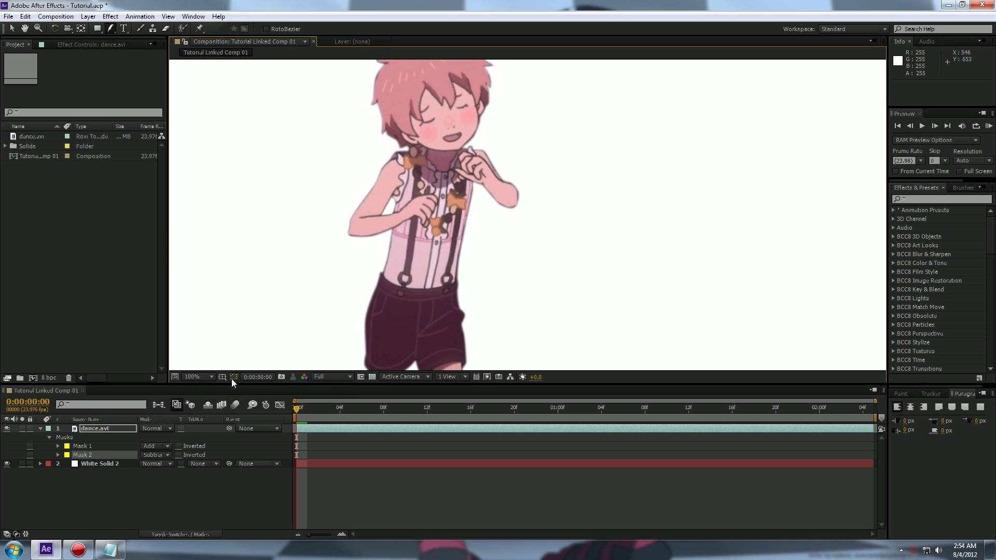
pyautogui.click(459, 249)
pyautogui.hotkey('ctrl', 'z')
pyautogui.moveTo(465, 242); pyautogui.dragTo(498, 256)
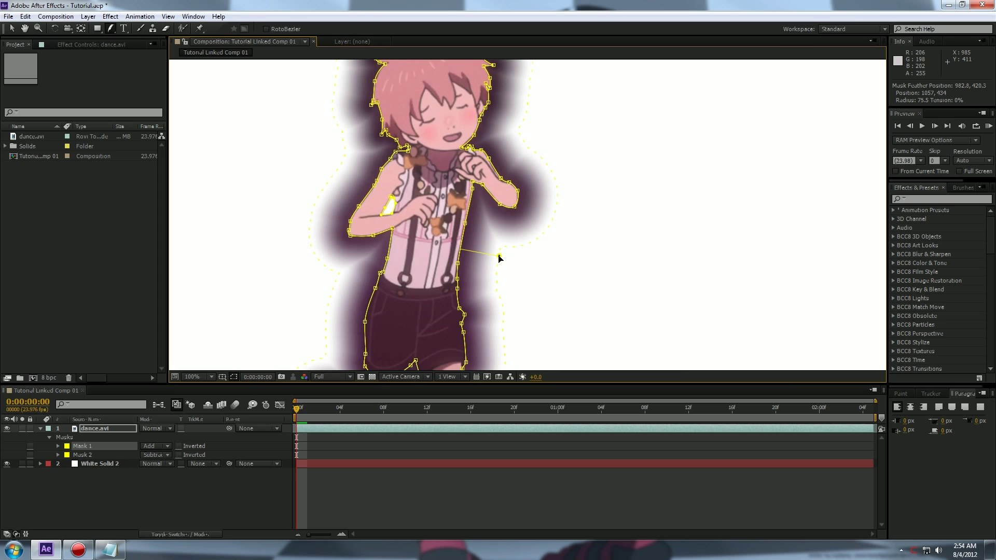
pyautogui.moveTo(488, 255); pyautogui.dragTo(476, 252)
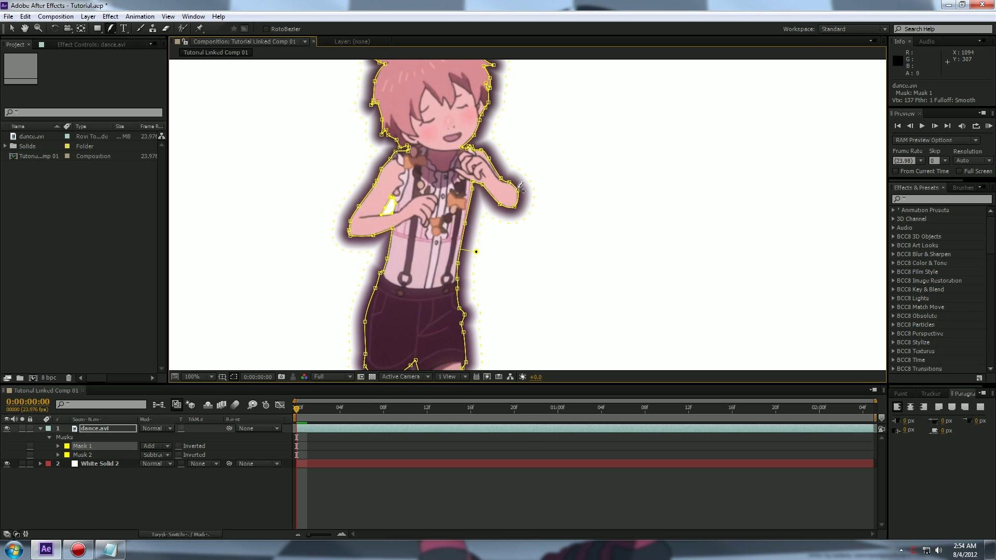
# Try pulling further outer feather points from Mask 1 beside the raised elbow and opposite arm, and undo all added feather points
pyautogui.moveTo(518, 192); pyautogui.dragTo(541, 193)
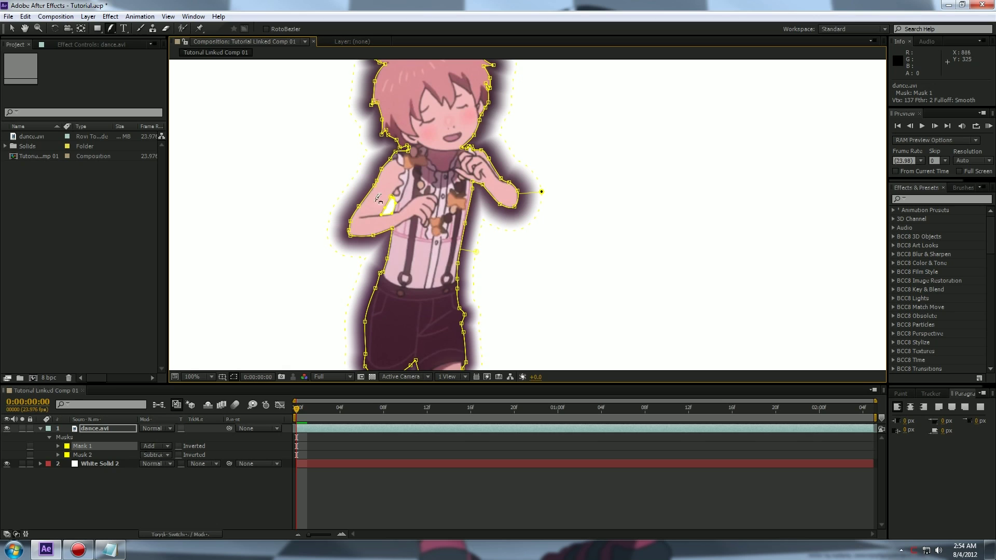
pyautogui.moveTo(360, 204)
pyautogui.mouseDown()
pyautogui.moveTo(336, 196)
pyautogui.moveTo(358, 206)
pyautogui.mouseUp()
pyautogui.press('z')
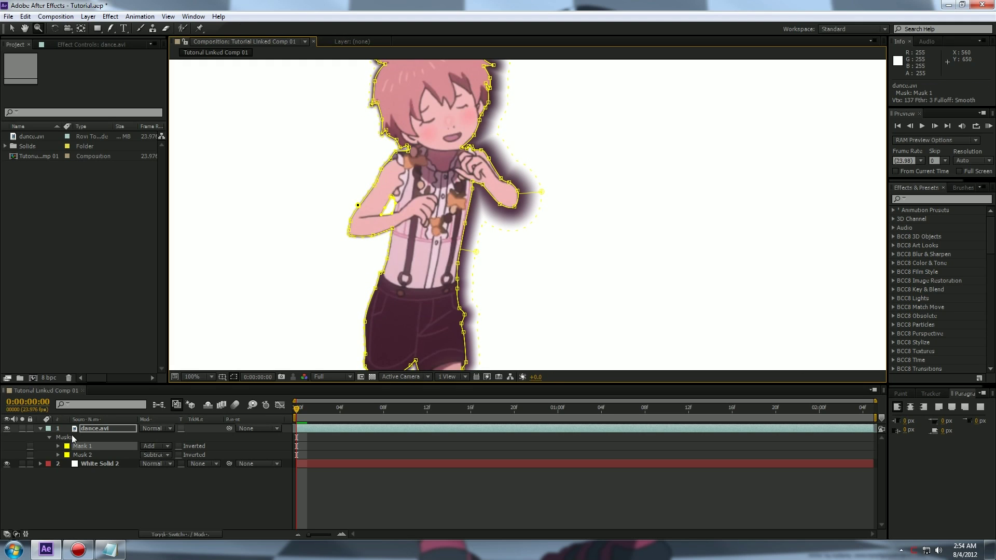
pyautogui.click(91, 429)
pyautogui.press('f')
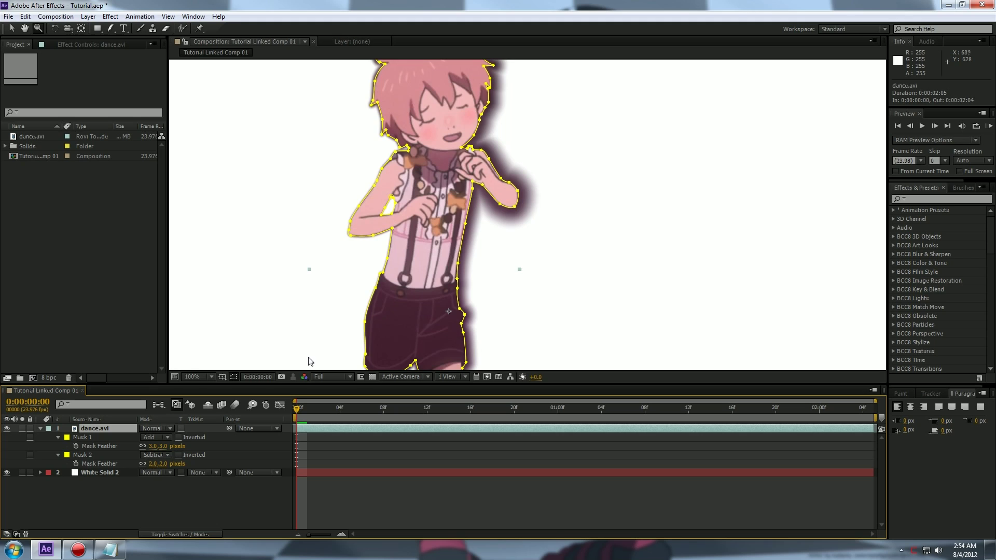
pyautogui.hotkey('ctrl', 'z')
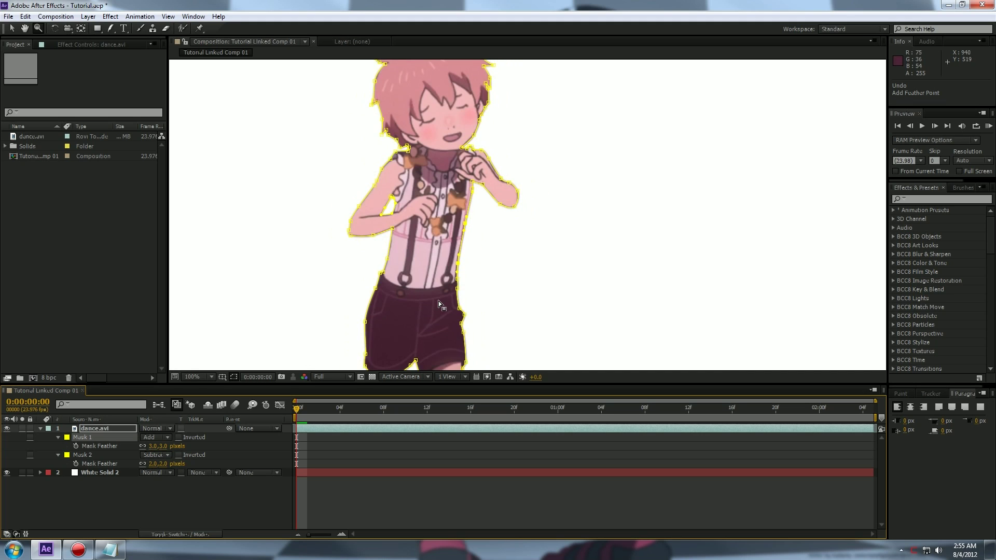
# Expand the properties of Mask 1 and Mask 2 and enable Mask Path keyframing for both at frame 0
pyautogui.press(',')
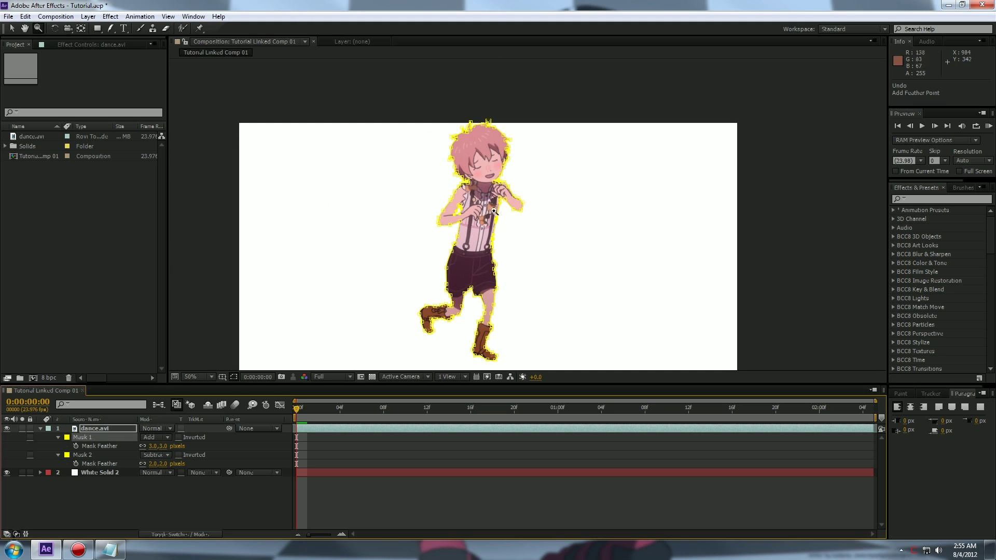
pyautogui.moveTo(493, 261); pyautogui.dragTo(460, 208)
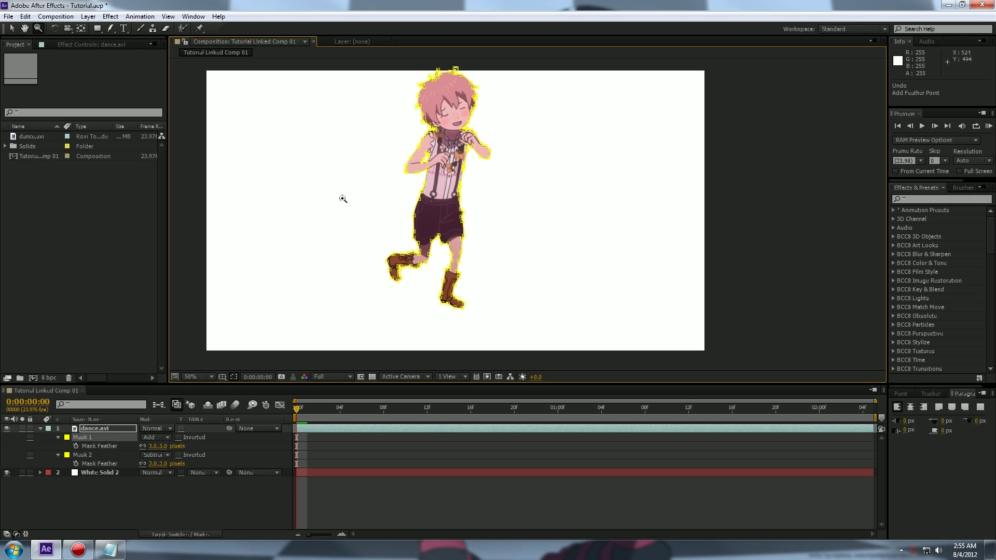
pyautogui.click(442, 248)
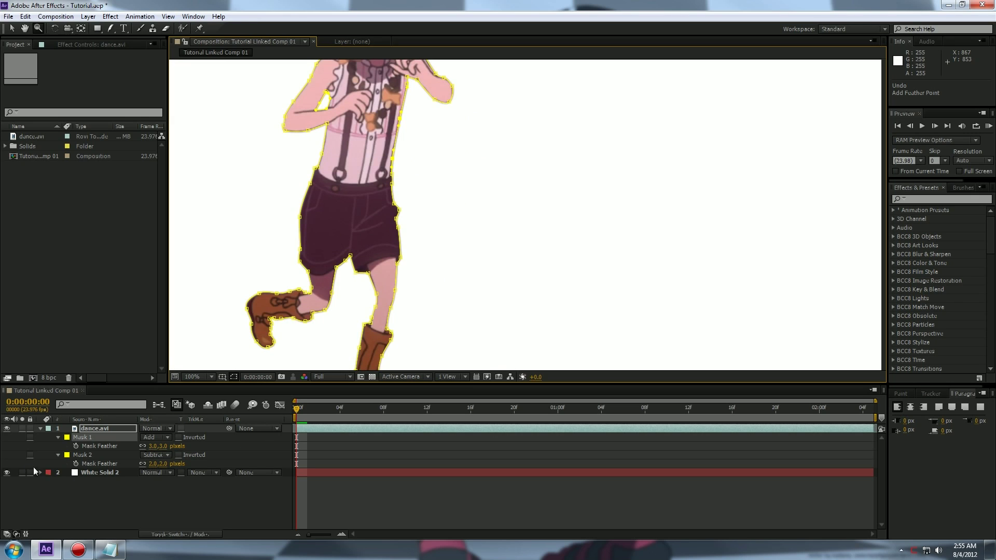
pyautogui.click(59, 437)
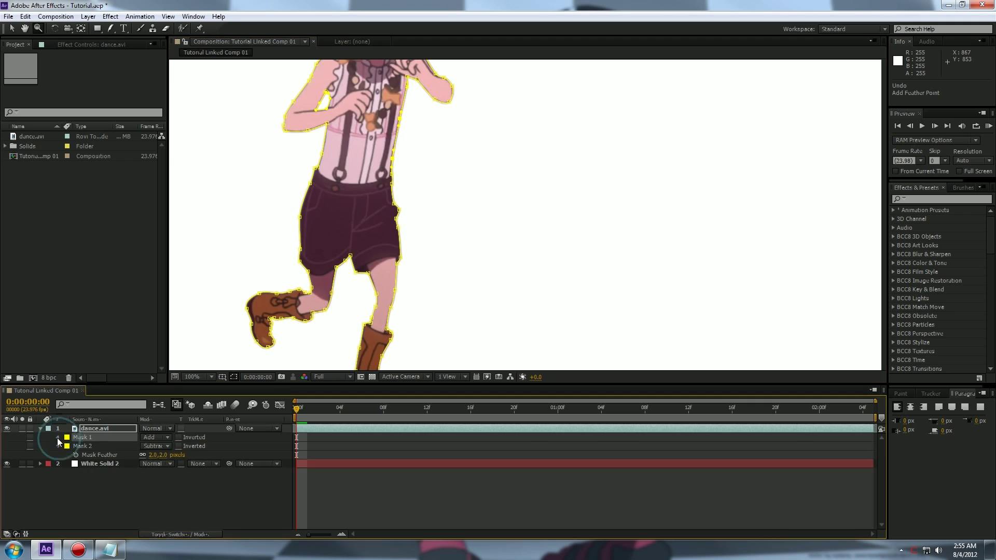
pyautogui.click(58, 437)
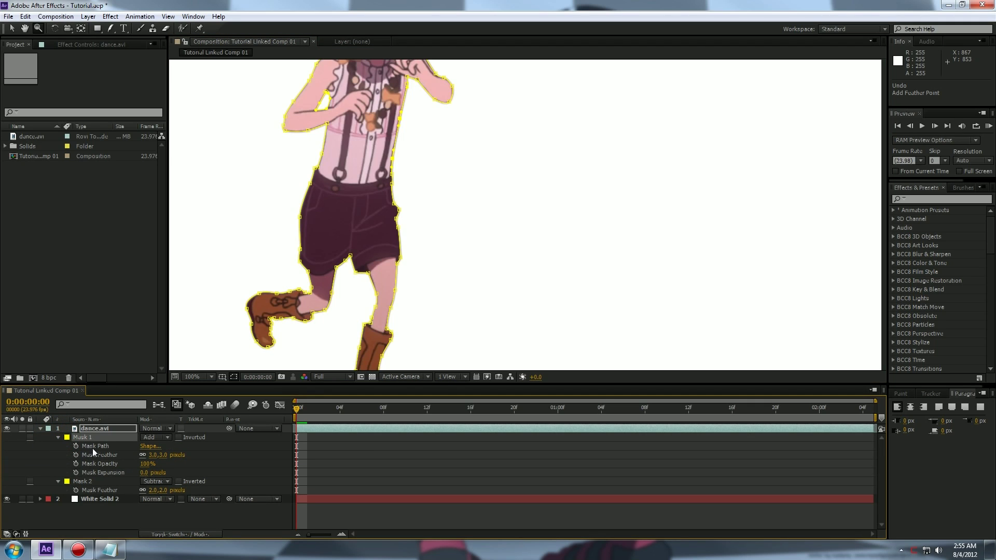
pyautogui.click(58, 481)
pyautogui.click(58, 481)
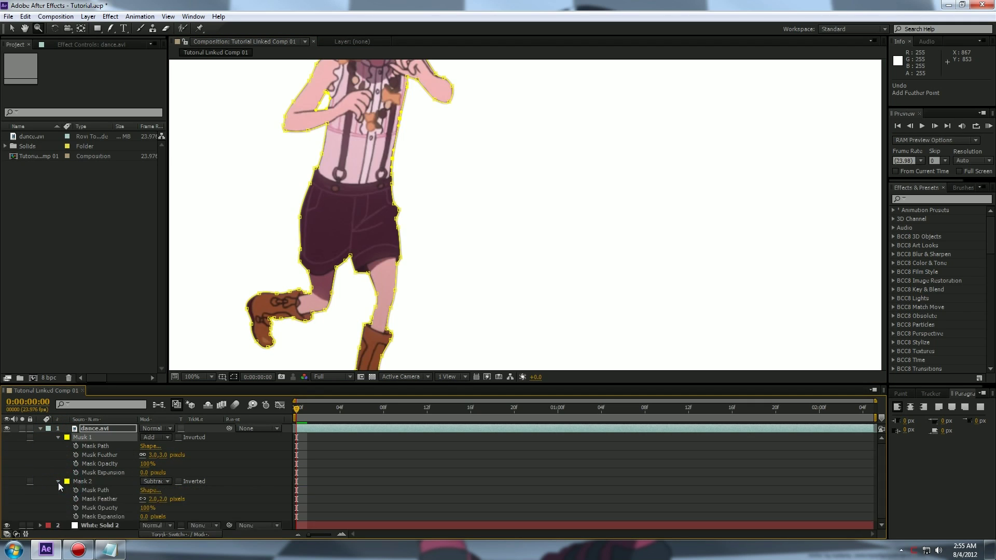
pyautogui.click(76, 446)
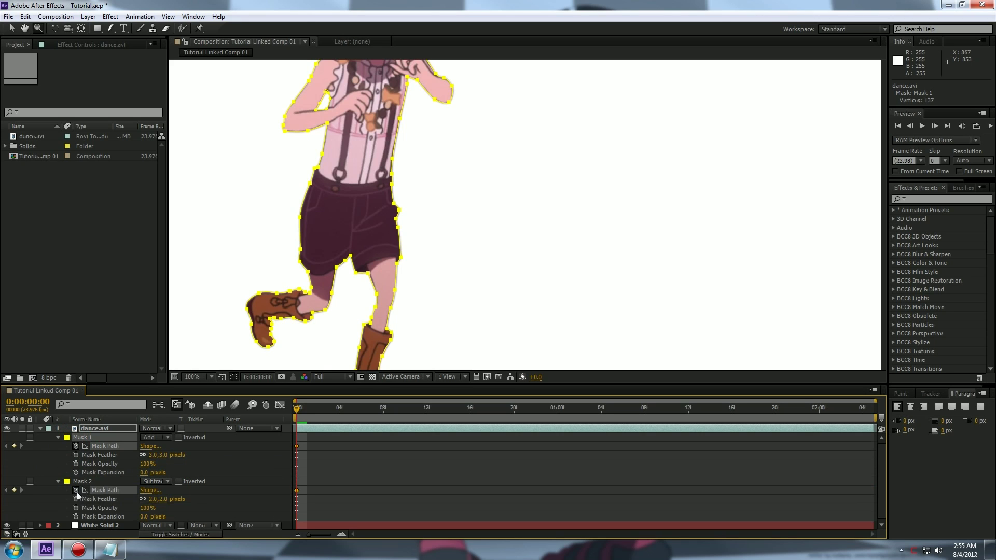
pyautogui.click(75, 490)
# Magnify the timeline, go to frame 0:00:00:02, and set the modes of Mask 1 and Mask 2 to None
pyautogui.moveTo(310, 533); pyautogui.dragTo(345, 532)
pyautogui.moveTo(304, 408); pyautogui.dragTo(336, 413)
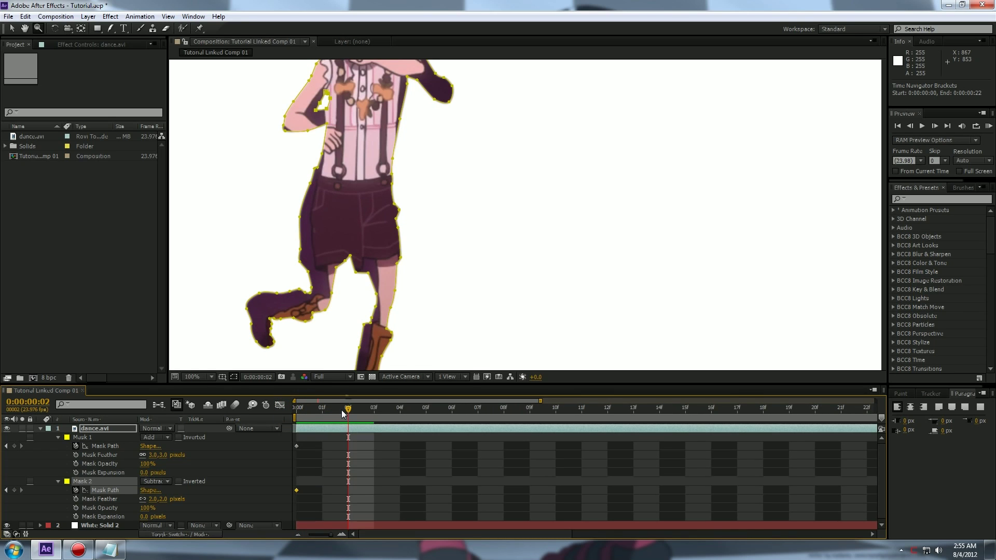
pyautogui.press(',')
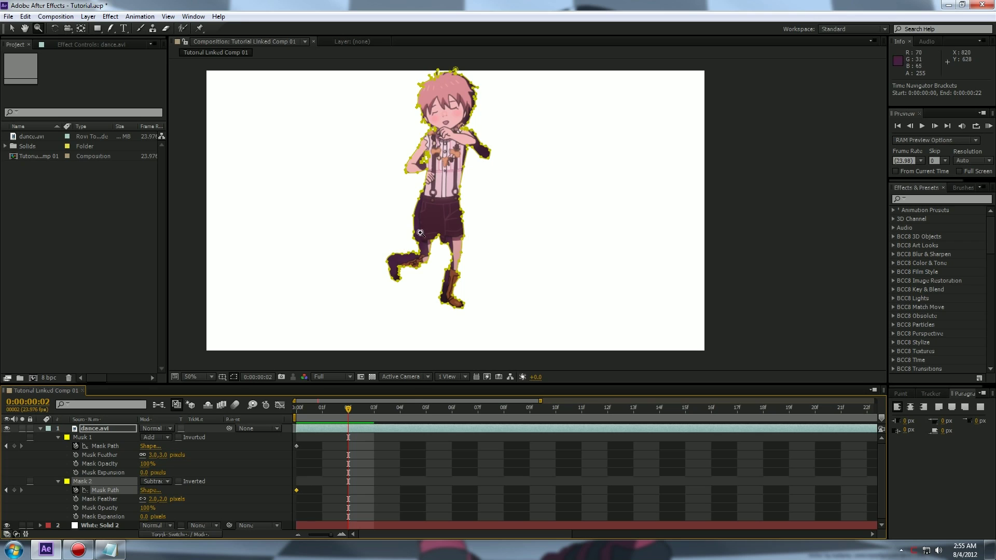
pyautogui.moveTo(448, 164)
pyautogui.mouseDown()
pyautogui.moveTo(453, 189)
pyautogui.moveTo(445, 173)
pyautogui.mouseUp()
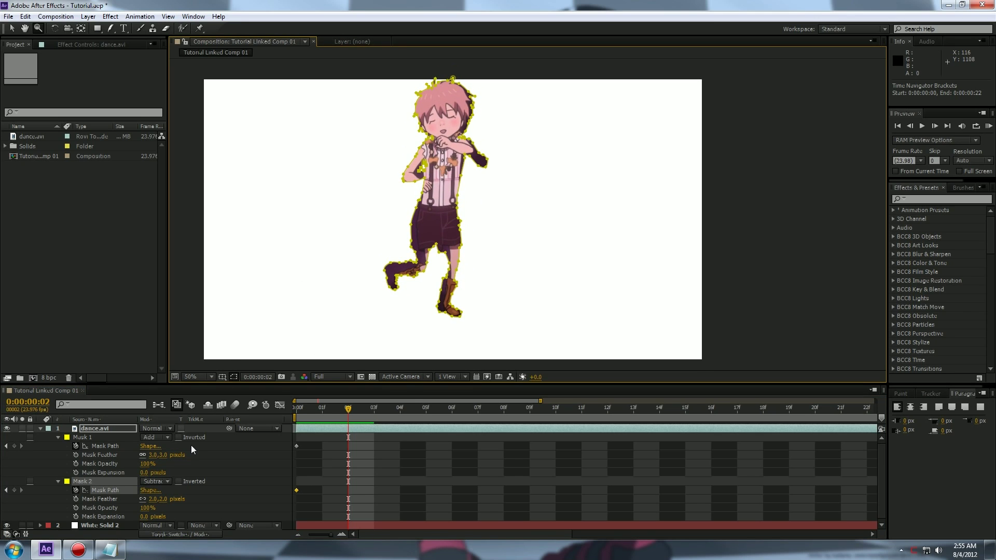
pyautogui.click(156, 442)
pyautogui.click(158, 440)
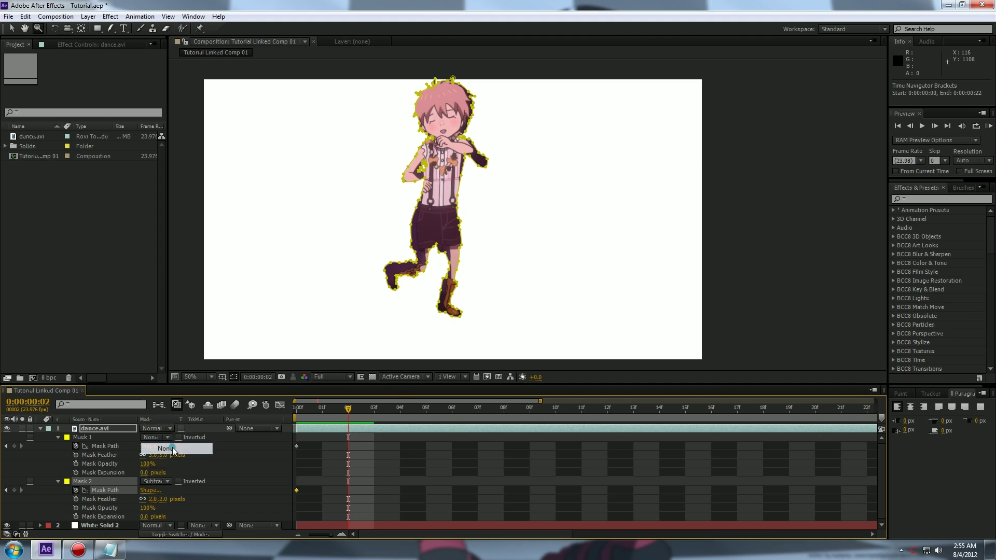
pyautogui.click(154, 482)
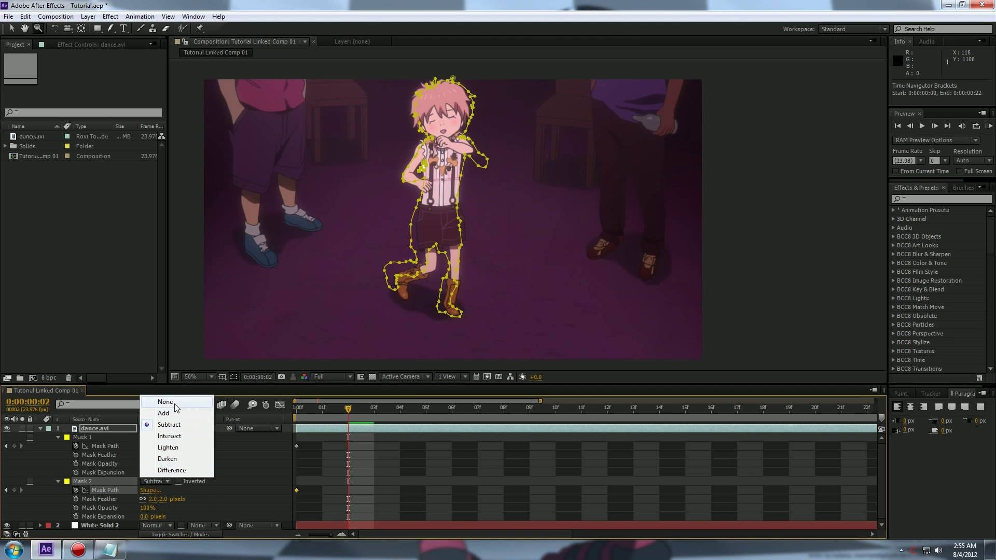
pyautogui.click(172, 403)
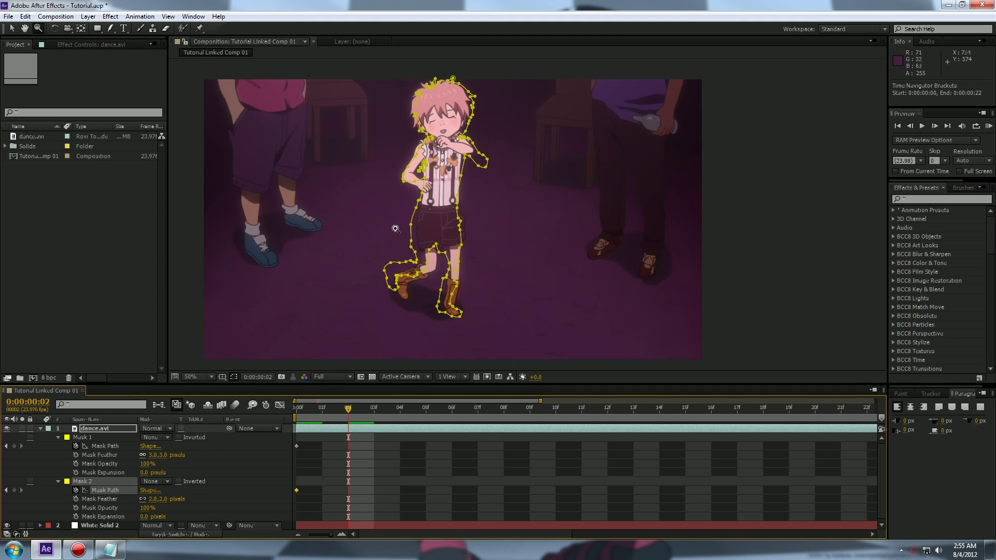
# Move Mask 1's points with the Pen tool to fit the elbow of the arm crossing the chest at frame 2
pyautogui.click(431, 255)
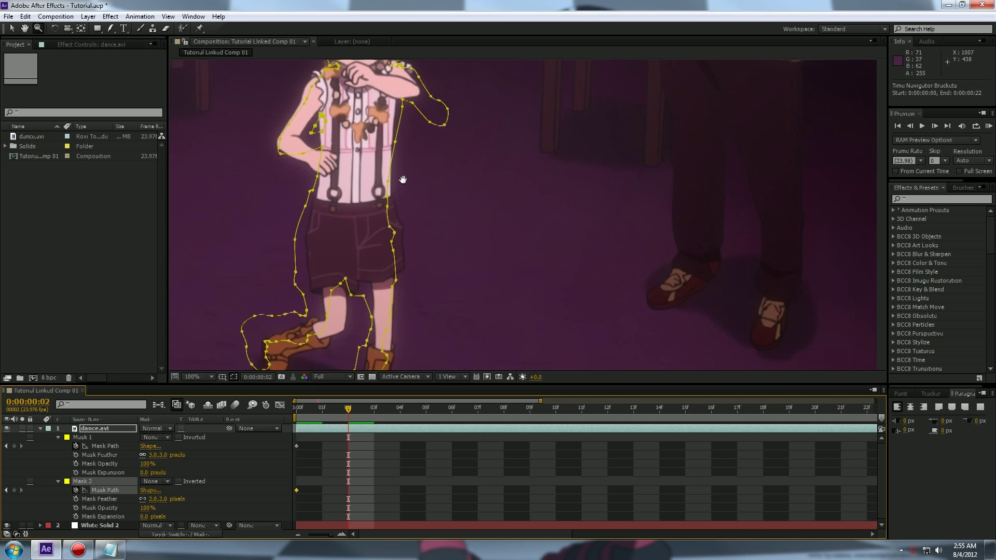
pyautogui.moveTo(376, 136); pyautogui.dragTo(495, 308)
pyautogui.click(482, 248)
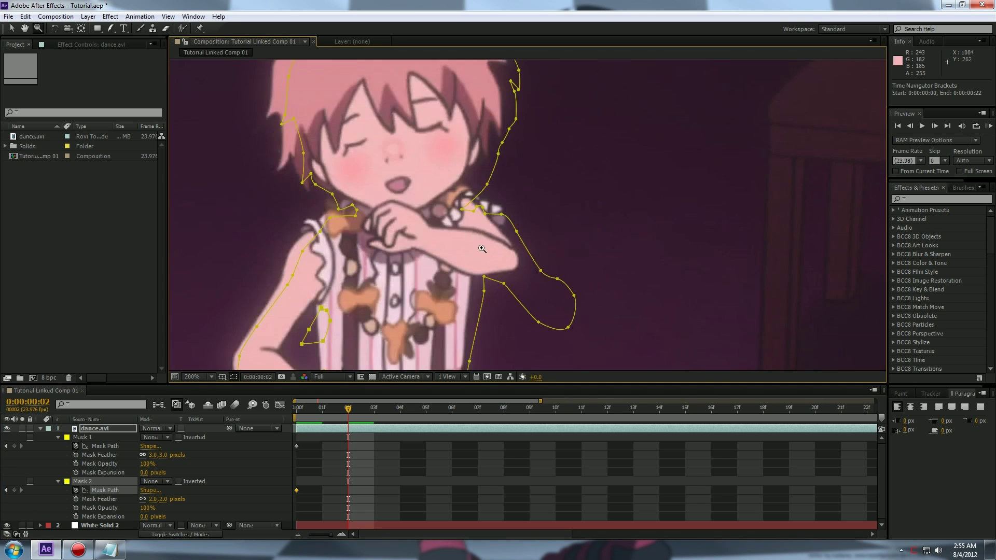
pyautogui.click(484, 247)
pyautogui.moveTo(493, 260); pyautogui.dragTo(456, 182)
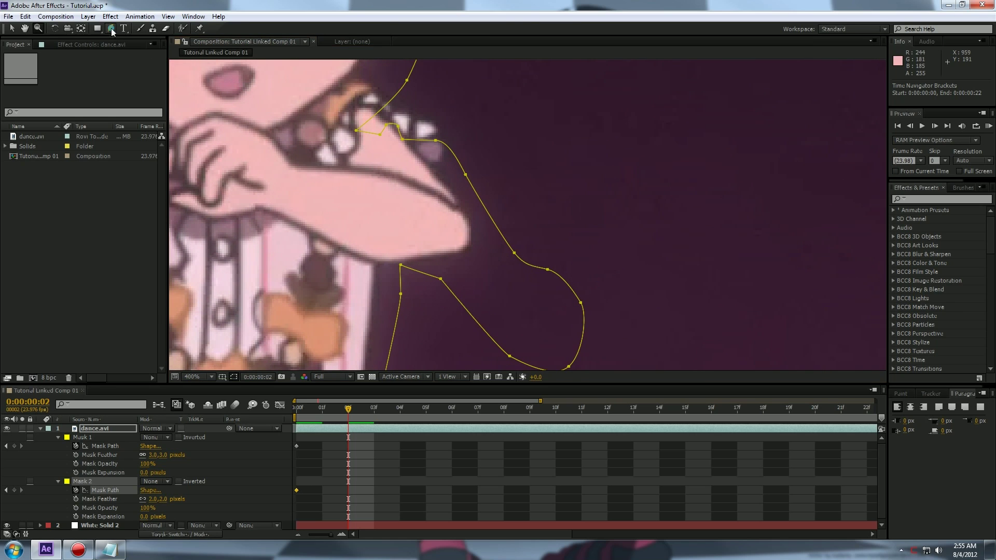
pyautogui.moveTo(111, 28); pyautogui.dragTo(127, 31)
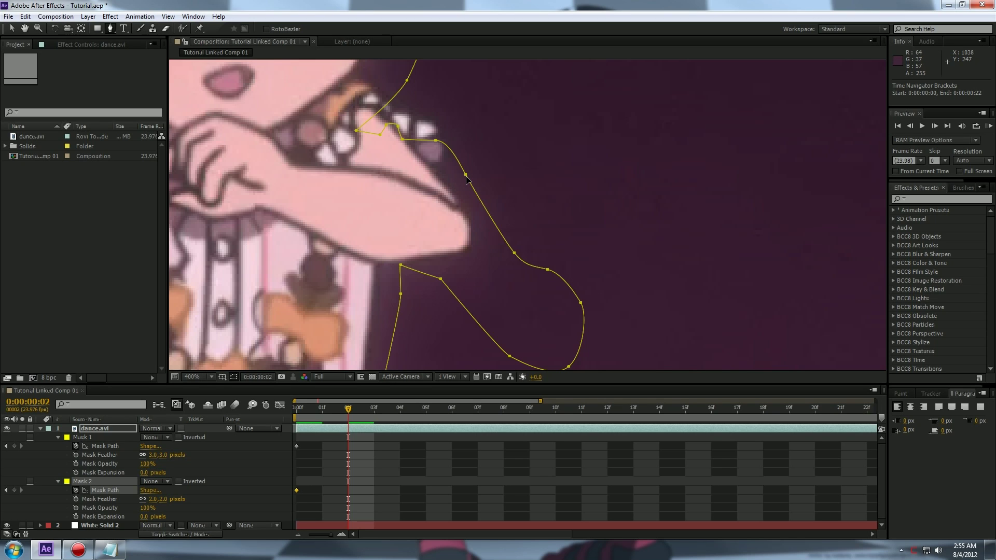
pyautogui.moveTo(465, 176); pyautogui.dragTo(449, 183)
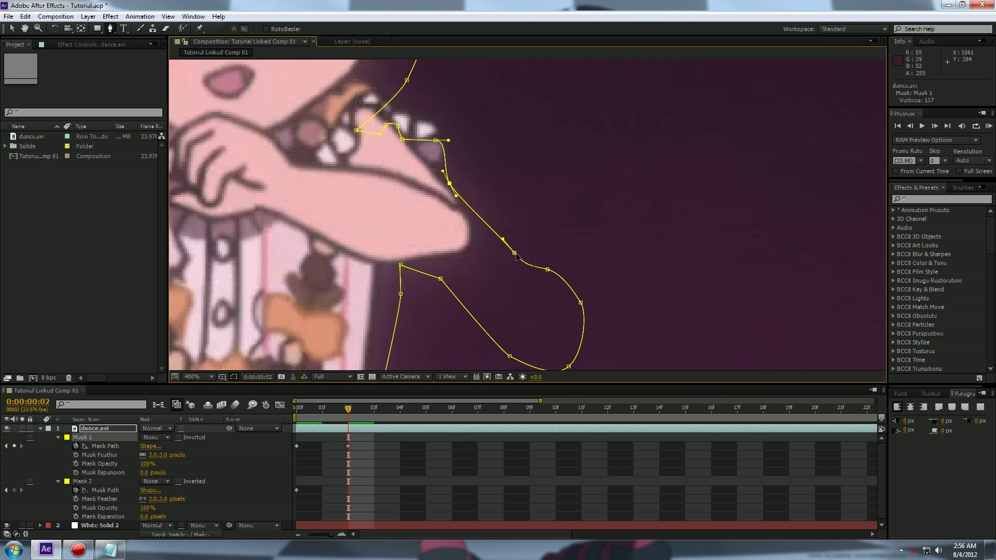
pyautogui.moveTo(516, 254); pyautogui.dragTo(476, 233)
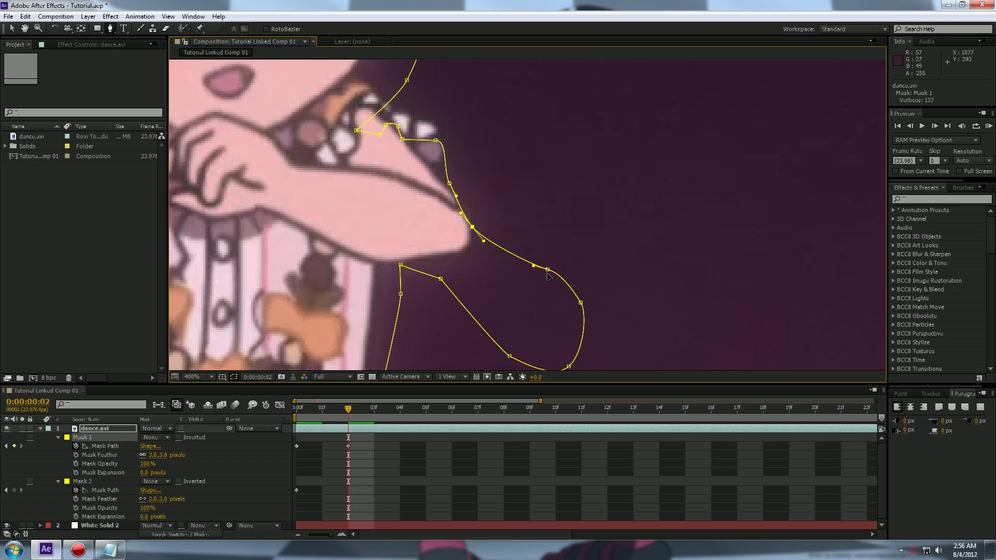
pyautogui.moveTo(547, 273); pyautogui.dragTo(472, 246)
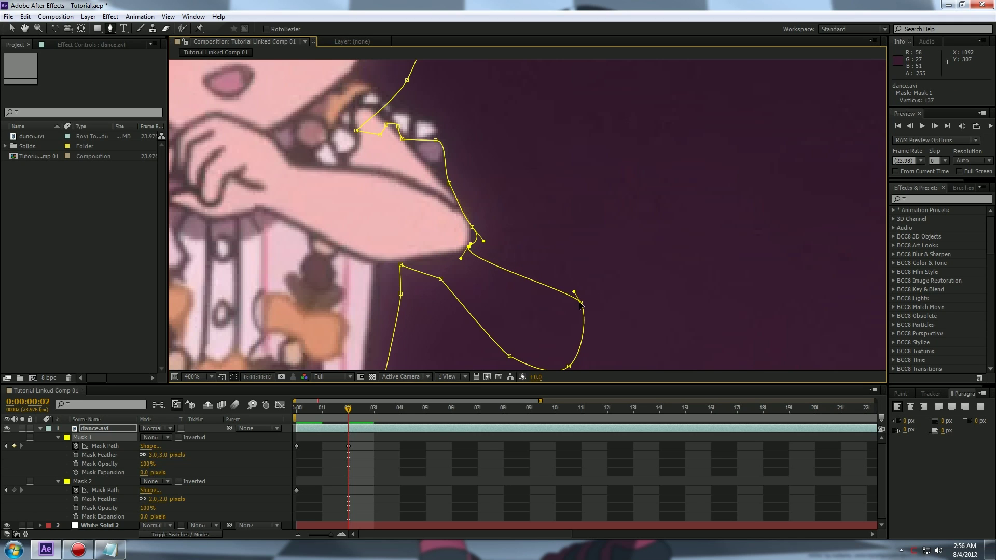
pyautogui.moveTo(580, 303); pyautogui.dragTo(373, 305)
pyautogui.moveTo(440, 279); pyautogui.dragTo(397, 268)
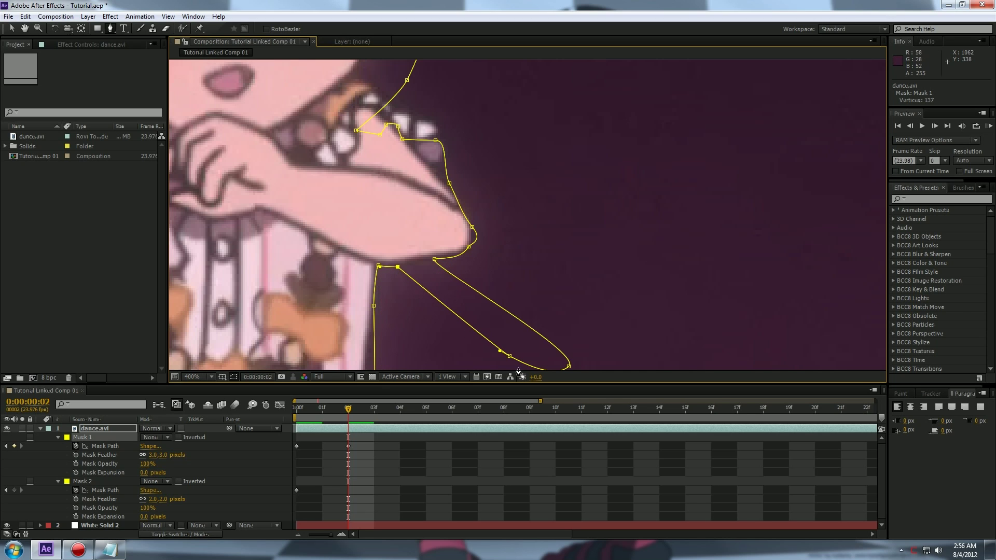
pyautogui.moveTo(510, 358); pyautogui.dragTo(401, 266)
pyautogui.moveTo(569, 366); pyautogui.dragTo(422, 262)
# Fit Mask 1's points along the torso side below that elbow, down to the hip of the shorts
pyautogui.moveTo(437, 303); pyautogui.dragTo(515, 146)
pyautogui.moveTo(450, 277); pyautogui.dragTo(441, 273)
pyautogui.moveTo(474, 299)
pyautogui.mouseDown()
pyautogui.moveTo(507, 140)
pyautogui.moveTo(472, 291)
pyautogui.mouseUp()
pyautogui.moveTo(469, 324); pyautogui.dragTo(481, 170)
pyautogui.moveTo(458, 214); pyautogui.dragTo(492, 220)
pyautogui.moveTo(466, 294); pyautogui.dragTo(507, 266)
pyautogui.moveTo(487, 317); pyautogui.dragTo(524, 291)
# Reshape Mask 1 along the outer edge of the shorts down to the hem above the standing leg
pyautogui.moveTo(554, 284); pyautogui.dragTo(493, 118)
pyautogui.moveTo(414, 183); pyautogui.dragTo(458, 187)
pyautogui.hotkey('ctrl', 'z')
pyautogui.moveTo(416, 213); pyautogui.dragTo(465, 294)
pyautogui.moveTo(431, 336); pyautogui.dragTo(427, 318)
# Fit Mask 1 to the outer edge of the standing leg from the shorts hem to the boot cuff
pyautogui.moveTo(443, 329); pyautogui.dragTo(398, 150)
pyautogui.moveTo(371, 182); pyautogui.dragTo(380, 189)
pyautogui.moveTo(373, 286); pyautogui.dragTo(439, 178)
pyautogui.moveTo(416, 226); pyautogui.dragTo(437, 205)
pyautogui.moveTo(396, 315); pyautogui.dragTo(436, 284)
pyautogui.moveTo(415, 330); pyautogui.dragTo(453, 297)
# Move Mask 1's points around the standing boot, from its outer cuff past the toe to the heel
pyautogui.moveTo(474, 296); pyautogui.dragTo(473, 169)
pyautogui.moveTo(411, 234); pyautogui.dragTo(442, 216)
pyautogui.moveTo(383, 292); pyautogui.dragTo(429, 303)
pyautogui.moveTo(423, 337); pyautogui.dragTo(434, 159)
pyautogui.moveTo(372, 198); pyautogui.dragTo(423, 196)
pyautogui.moveTo(404, 217); pyautogui.dragTo(440, 247)
pyautogui.moveTo(460, 301); pyautogui.dragTo(443, 300)
pyautogui.moveTo(473, 262); pyautogui.dragTo(458, 272)
pyautogui.moveTo(293, 180); pyautogui.dragTo(327, 188)
pyautogui.moveTo(278, 217); pyautogui.dragTo(335, 227)
pyautogui.moveTo(296, 260); pyautogui.dragTo(340, 252)
pyautogui.moveTo(329, 260); pyautogui.dragTo(340, 258)
# Fit Mask 1 up the inner edge of the standing boot, its cuff and the inner leg
pyautogui.moveTo(331, 161); pyautogui.dragTo(384, 278)
pyautogui.moveTo(361, 202); pyautogui.dragTo(398, 219)
pyautogui.moveTo(392, 234); pyautogui.dragTo(398, 238)
pyautogui.moveTo(436, 146); pyautogui.dragTo(414, 240)
pyautogui.moveTo(384, 198)
pyautogui.mouseDown()
pyautogui.moveTo(414, 192)
pyautogui.moveTo(391, 199)
pyautogui.mouseUp()
pyautogui.moveTo(388, 177); pyautogui.dragTo(422, 157)
pyautogui.moveTo(437, 113); pyautogui.dragTo(389, 253)
pyautogui.moveTo(375, 215); pyautogui.dragTo(379, 214)
# Move Mask 1's points to follow the shorts hem in the gap between the two legs
pyautogui.moveTo(413, 151); pyautogui.dragTo(416, 255)
pyautogui.moveTo(346, 235); pyautogui.dragTo(383, 218)
pyautogui.moveTo(296, 233); pyautogui.dragTo(373, 180)
pyautogui.moveTo(274, 165); pyautogui.dragTo(329, 176)
pyautogui.moveTo(254, 186); pyautogui.dragTo(317, 223)
# Fit Mask 1 along the inner edge of the bent leg and the underside of its boot
pyautogui.moveTo(218, 213); pyautogui.dragTo(437, 98)
pyautogui.moveTo(359, 179); pyautogui.dragTo(427, 232)
pyautogui.moveTo(335, 251); pyautogui.dragTo(378, 260)
pyautogui.moveTo(288, 263); pyautogui.dragTo(358, 307)
pyautogui.moveTo(279, 277); pyautogui.dragTo(411, 222)
pyautogui.moveTo(379, 199); pyautogui.dragTo(358, 233)
pyautogui.moveTo(331, 185); pyautogui.dragTo(327, 255)
pyautogui.moveTo(293, 192); pyautogui.dragTo(319, 298)
# Reshape Mask 1 around the toe, sole and laced upper edge of the bent leg's boot
pyautogui.moveTo(253, 187); pyautogui.dragTo(383, 184)
pyautogui.moveTo(292, 73); pyautogui.dragTo(374, 245)
pyautogui.moveTo(289, 93); pyautogui.dragTo(330, 251)
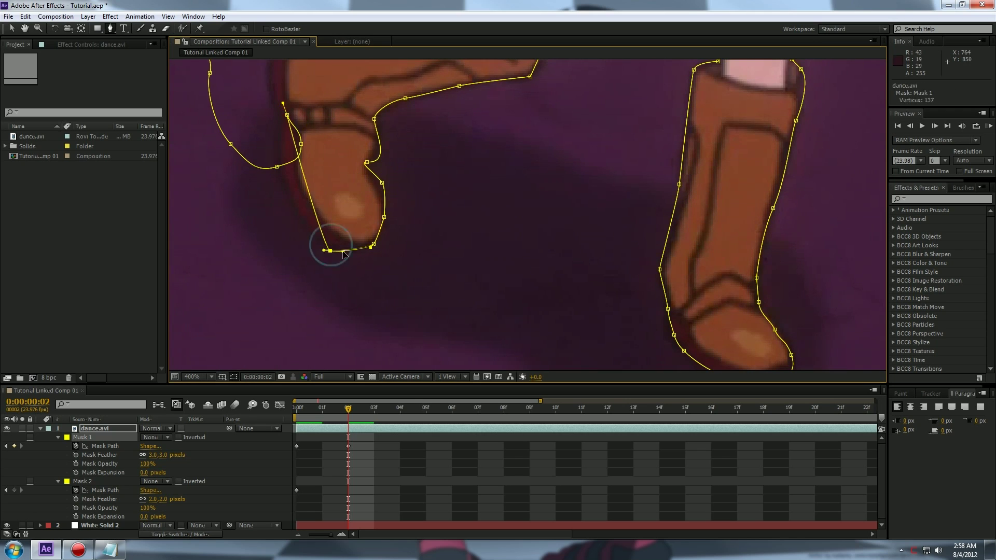
pyautogui.moveTo(287, 116); pyautogui.dragTo(293, 208)
pyautogui.moveTo(301, 144); pyautogui.dragTo(474, 166)
pyautogui.moveTo(445, 132); pyautogui.dragTo(540, 158)
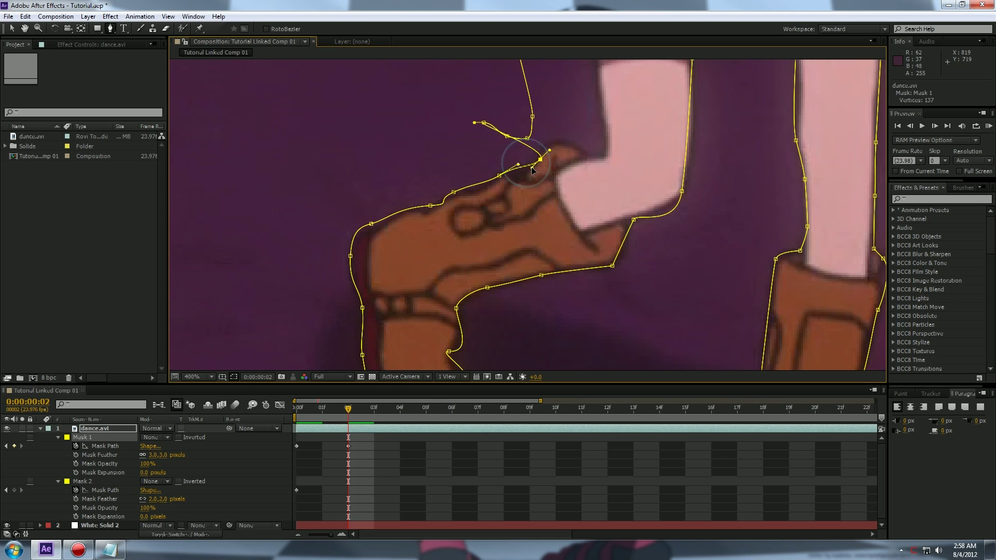
# Fit Mask 1 from the bent leg's boot cuff up the outer edge of the leg to the shorts hem
pyautogui.moveTo(483, 122); pyautogui.dragTo(591, 154)
pyautogui.moveTo(527, 138); pyautogui.dragTo(607, 129)
pyautogui.moveTo(545, 118); pyautogui.dragTo(571, 222)
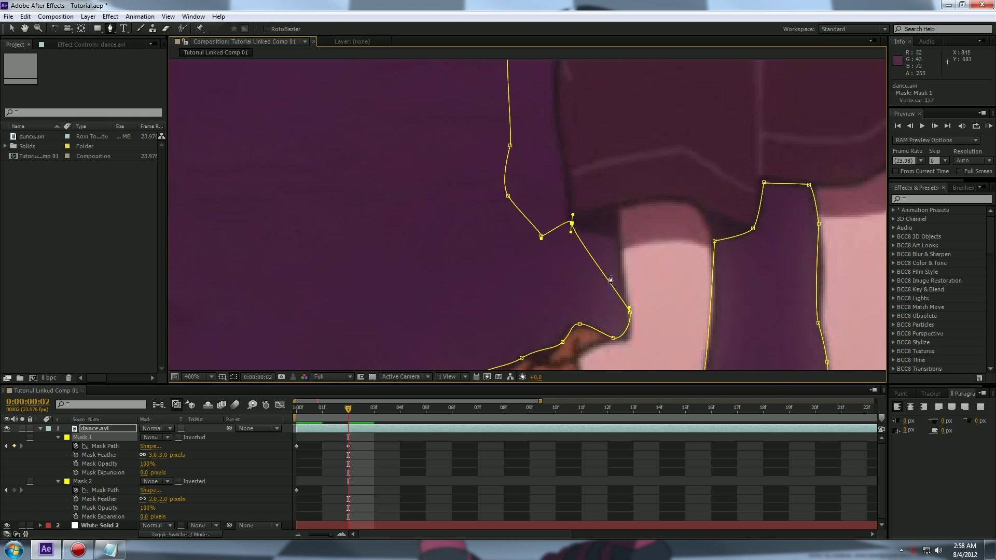
pyautogui.moveTo(629, 312); pyautogui.dragTo(618, 237)
pyautogui.moveTo(613, 338); pyautogui.dragTo(626, 342)
# Move Mask 1's points along the shorts' outer edge on the bent-leg side, up to the waist
pyautogui.moveTo(541, 235); pyautogui.dragTo(571, 169)
pyautogui.scroll(-1, 568, 150)
pyautogui.moveTo(567, 148); pyautogui.dragTo(584, 256)
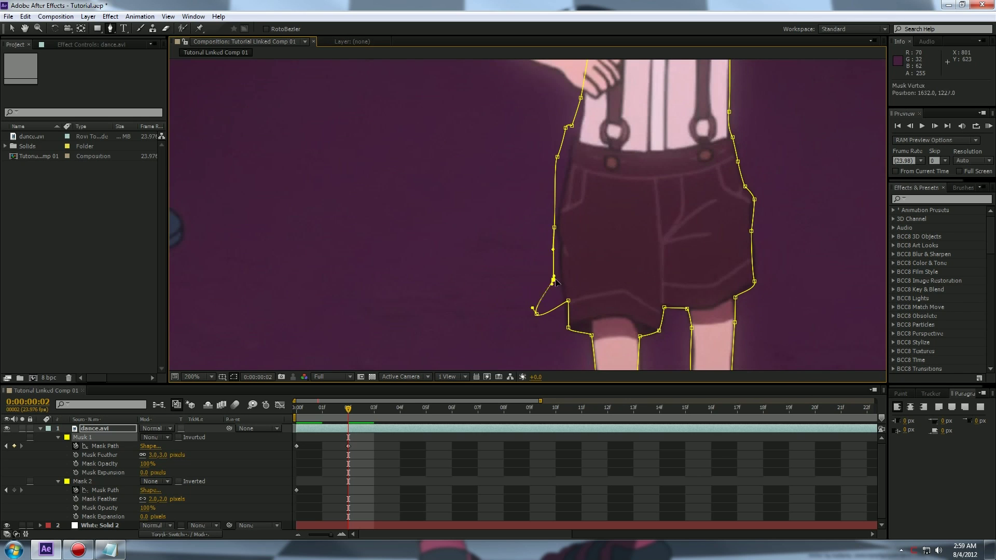
pyautogui.scroll(3, 583, 231)
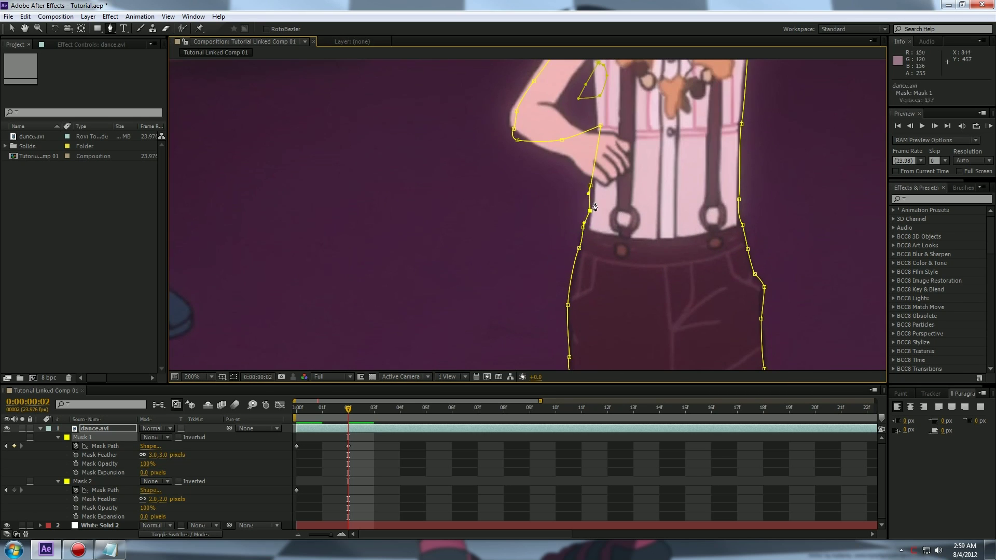
# Fit Mask 1 around the hand, forearm, elbow and upper arm of the lowered arm, up to the frilled shoulder
pyautogui.scroll(2, 595, 207)
pyautogui.click(457, 125)
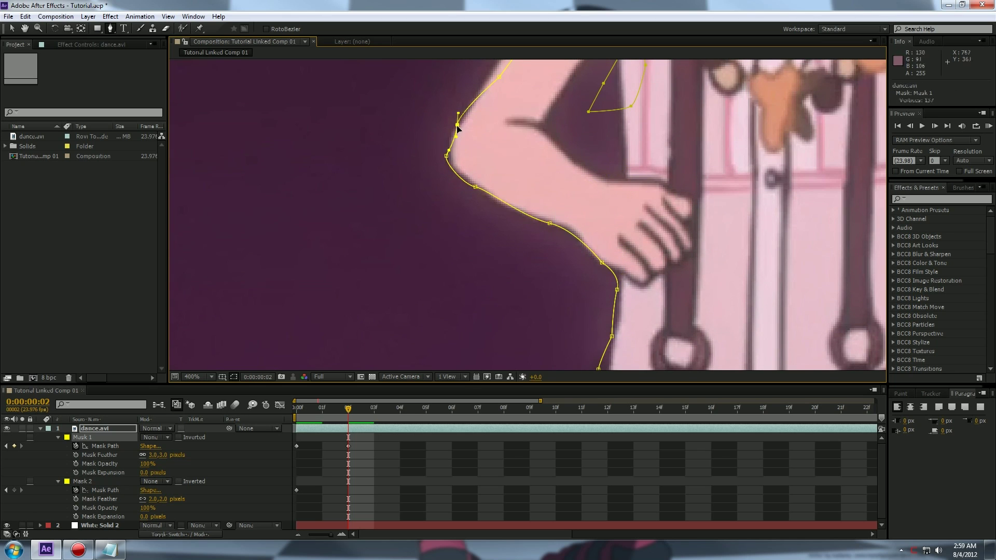
pyautogui.scroll(2, 487, 231)
pyautogui.scroll(3, 539, 114)
pyautogui.click(579, 216)
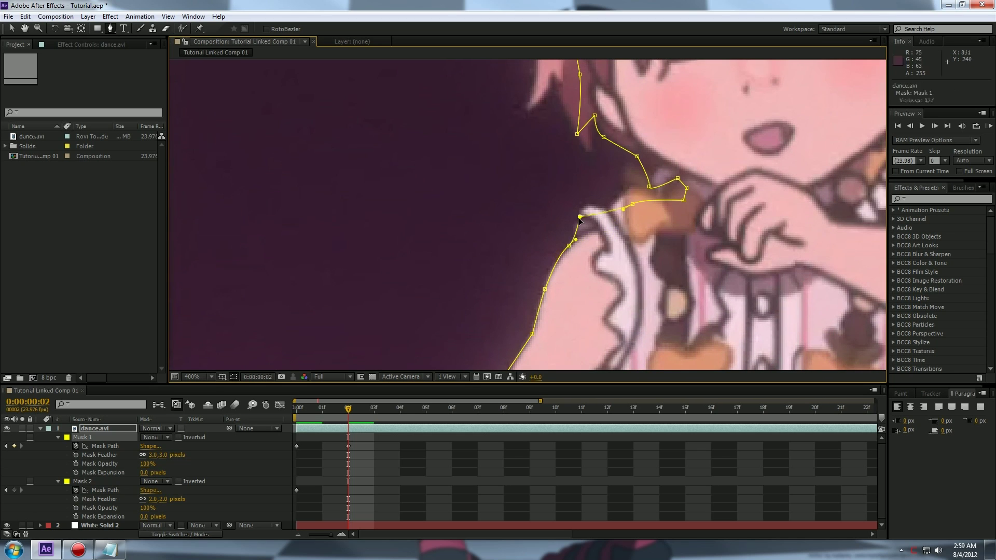
# Reshape Mask 1 between the lowered arm's frilled shoulder, the bow at the collar and the jaw
pyautogui.moveTo(632, 204); pyautogui.dragTo(596, 204)
pyautogui.moveTo(682, 200); pyautogui.dragTo(624, 188)
pyautogui.moveTo(577, 134); pyautogui.dragTo(587, 152)
pyautogui.moveTo(686, 188); pyautogui.dragTo(631, 185)
pyautogui.moveTo(648, 187)
pyautogui.mouseDown()
pyautogui.moveTo(650, 175)
pyautogui.moveTo(649, 184)
pyautogui.mouseUp()
# Fit Mask 1's points to the tips and notches of the hair locks beside the ear
pyautogui.moveTo(578, 75); pyautogui.dragTo(583, 185)
pyautogui.moveTo(582, 94); pyautogui.dragTo(546, 209)
pyautogui.moveTo(565, 95); pyautogui.dragTo(554, 140)
pyautogui.moveTo(555, 142); pyautogui.dragTo(558, 203)
pyautogui.moveTo(558, 253); pyautogui.dragTo(519, 228)
pyautogui.moveTo(557, 203); pyautogui.dragTo(535, 165)
pyautogui.moveTo(548, 321); pyautogui.dragTo(550, 202)
pyautogui.moveTo(518, 228); pyautogui.dragTo(522, 215)
pyautogui.moveTo(576, 276); pyautogui.dragTo(574, 308)
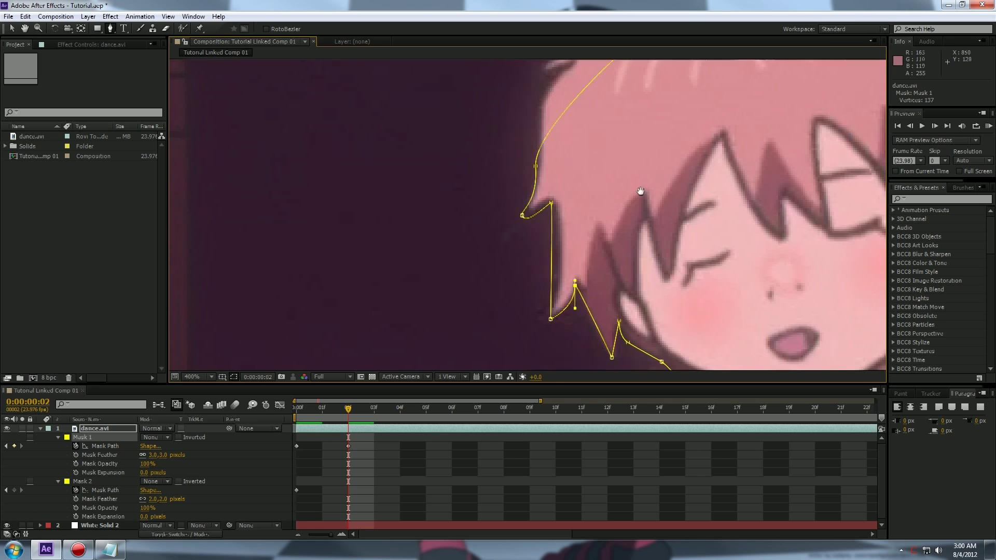
# Move Mask 1's points up the side of the hair to the first pointed tuft on the crown
pyautogui.moveTo(641, 191); pyautogui.dragTo(606, 312)
pyautogui.moveTo(501, 286); pyautogui.dragTo(505, 228)
pyautogui.moveTo(543, 161); pyautogui.dragTo(535, 181)
pyautogui.moveTo(578, 182); pyautogui.dragTo(543, 247)
pyautogui.moveTo(545, 236); pyautogui.dragTo(538, 200)
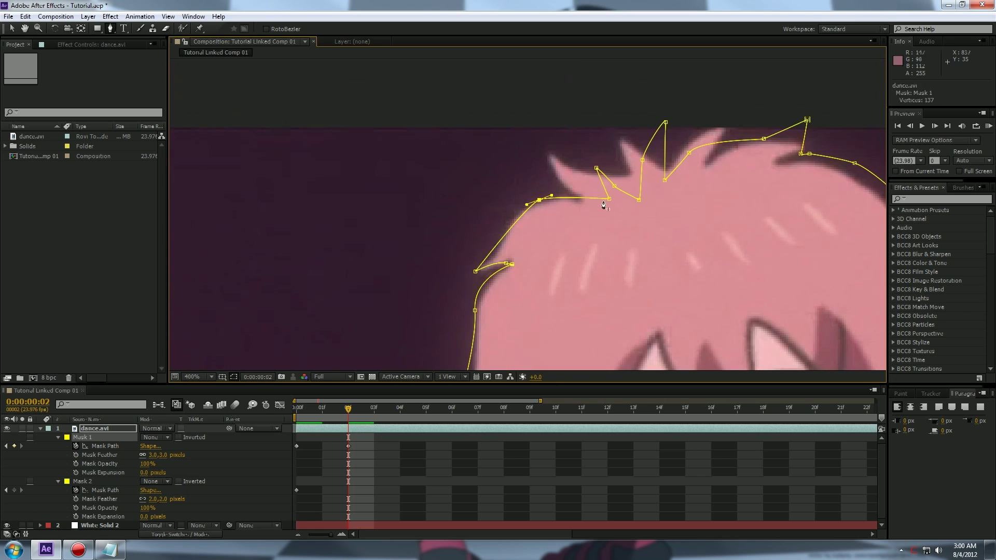
pyautogui.moveTo(608, 199); pyautogui.dragTo(579, 199)
pyautogui.moveTo(596, 168); pyautogui.dragTo(546, 154)
# Fit Mask 1 to the remaining hair tufts along the top of the head
pyautogui.moveTo(579, 199); pyautogui.dragTo(574, 199)
pyautogui.moveTo(614, 186); pyautogui.dragTo(599, 175)
pyautogui.moveTo(638, 199); pyautogui.dragTo(664, 171)
pyautogui.moveTo(664, 180); pyautogui.dragTo(736, 110)
pyautogui.moveTo(763, 138); pyautogui.dragTo(564, 155)
pyautogui.moveTo(614, 123); pyautogui.dragTo(617, 148)
pyautogui.moveTo(616, 158); pyautogui.dragTo(586, 165)
pyautogui.moveTo(662, 167); pyautogui.dragTo(640, 168)
# Reshape Mask 1 down the far side of the hair, from the crown toward the cheek
pyautogui.moveTo(718, 210); pyautogui.dragTo(528, 122)
pyautogui.moveTo(561, 184); pyautogui.dragTo(520, 218)
pyautogui.moveTo(600, 180); pyautogui.dragTo(559, 218)
pyautogui.moveTo(546, 142); pyautogui.dragTo(508, 120)
pyautogui.moveTo(570, 185); pyautogui.dragTo(568, 80)
pyautogui.moveTo(584, 127); pyautogui.dragTo(549, 206)
pyautogui.moveTo(568, 148); pyautogui.dragTo(545, 262)
pyautogui.moveTo(575, 169); pyautogui.dragTo(529, 230)
pyautogui.moveTo(578, 223); pyautogui.dragTo(521, 302)
pyautogui.moveTo(565, 244); pyautogui.dragTo(563, 126)
# Fit Mask 1 along the lower hair and the frilled shoulder above the crossing arm
pyautogui.moveTo(595, 115); pyautogui.dragTo(528, 170)
pyautogui.moveTo(587, 138); pyautogui.dragTo(543, 213)
pyautogui.moveTo(522, 242); pyautogui.dragTo(555, 224)
pyautogui.moveTo(539, 252); pyautogui.dragTo(587, 240)
pyautogui.click(557, 244)
pyautogui.hotkey('ctrl', 'z')
pyautogui.moveTo(561, 256); pyautogui.dragTo(604, 266)
# Reshape Mask 2 to fit the triangular gap between the bent arm and the torso at frame 2
pyautogui.moveTo(264, 358); pyautogui.dragTo(589, 167)
pyautogui.moveTo(587, 217); pyautogui.dragTo(626, 68)
pyautogui.moveTo(598, 105); pyautogui.dragTo(583, 95)
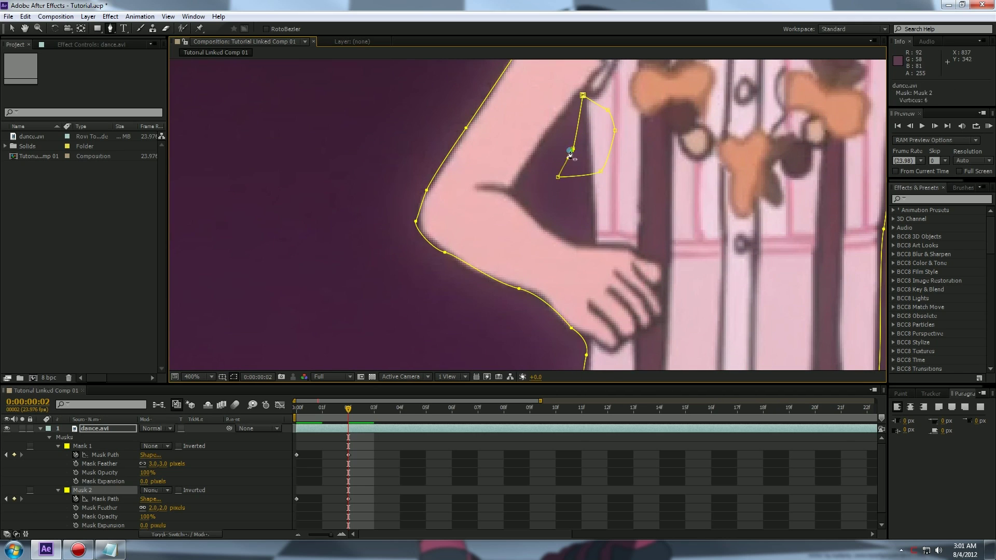
pyautogui.moveTo(573, 148); pyautogui.dragTo(515, 191)
pyautogui.moveTo(601, 171); pyautogui.dragTo(588, 242)
pyautogui.moveTo(609, 135); pyautogui.dragTo(583, 121)
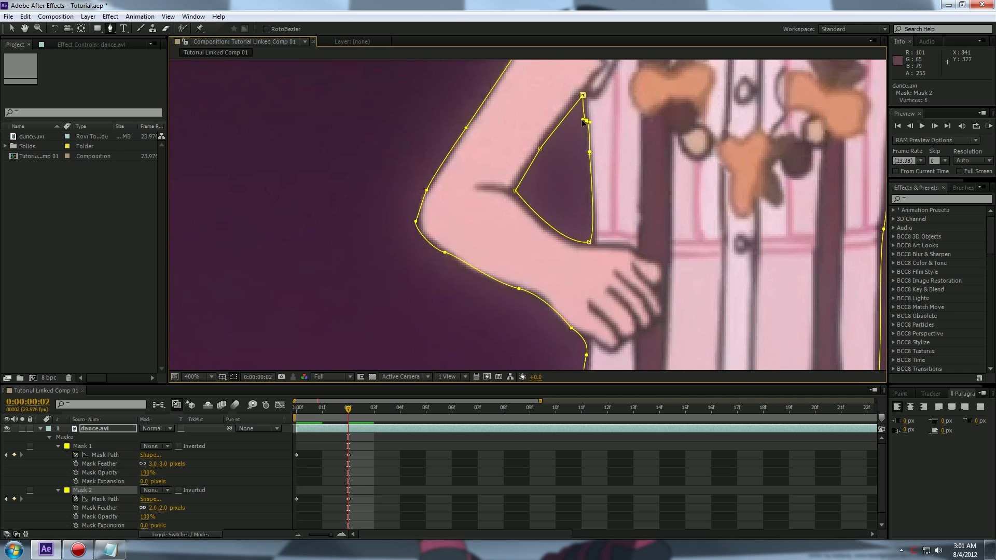
pyautogui.press('/')
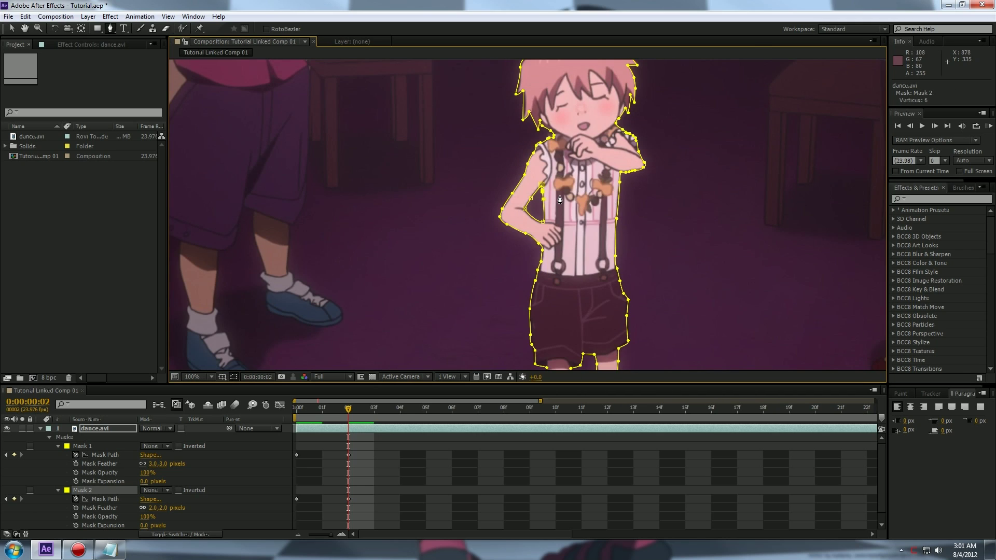
pyautogui.scroll(-2, 560, 200)
pyautogui.moveTo(561, 185); pyautogui.dragTo(569, 143)
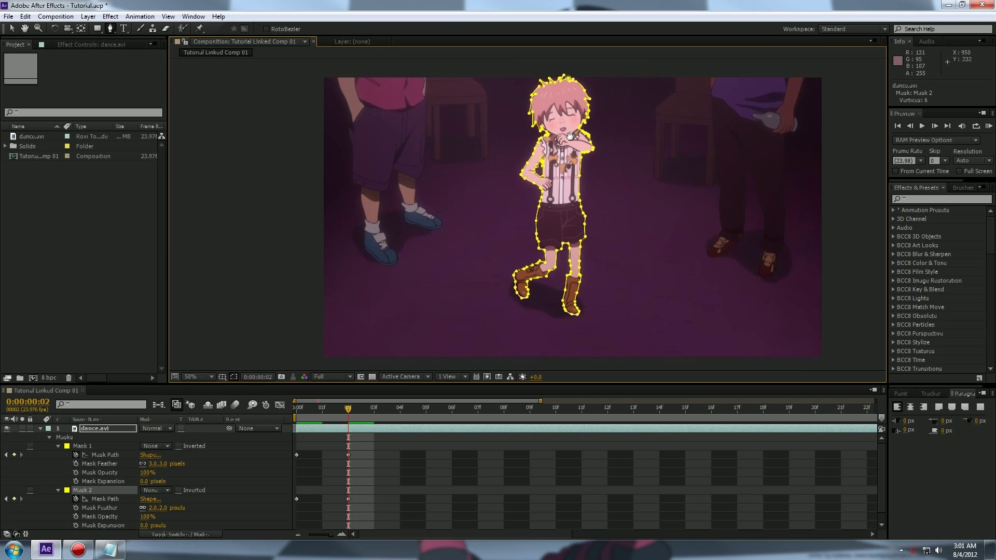
# Copy the Mask Path keyframes of both masks from frame 0 to frame 1 and check the neighbouring frames
pyautogui.click(335, 415)
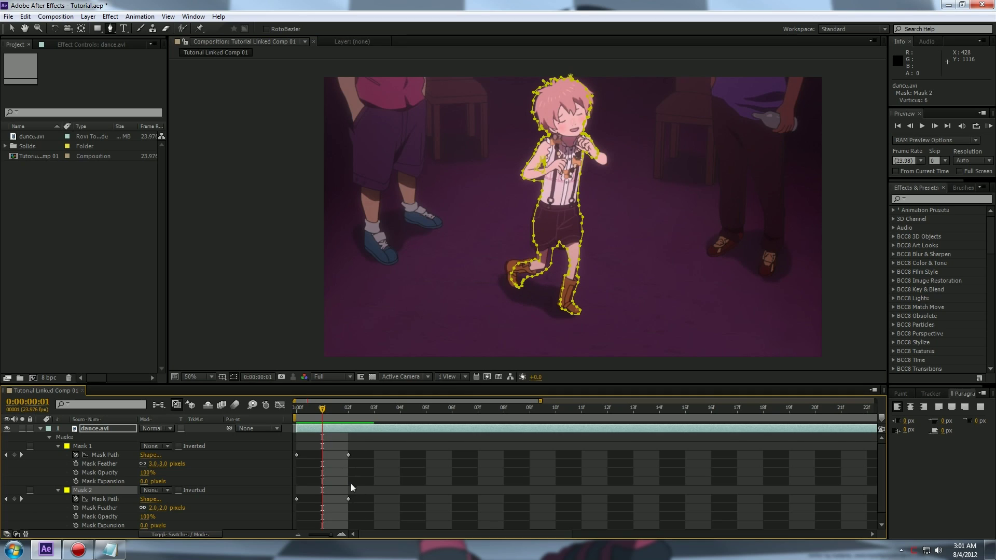
pyautogui.moveTo(324, 412)
pyautogui.mouseDown()
pyautogui.moveTo(295, 416)
pyautogui.moveTo(314, 415)
pyautogui.mouseUp()
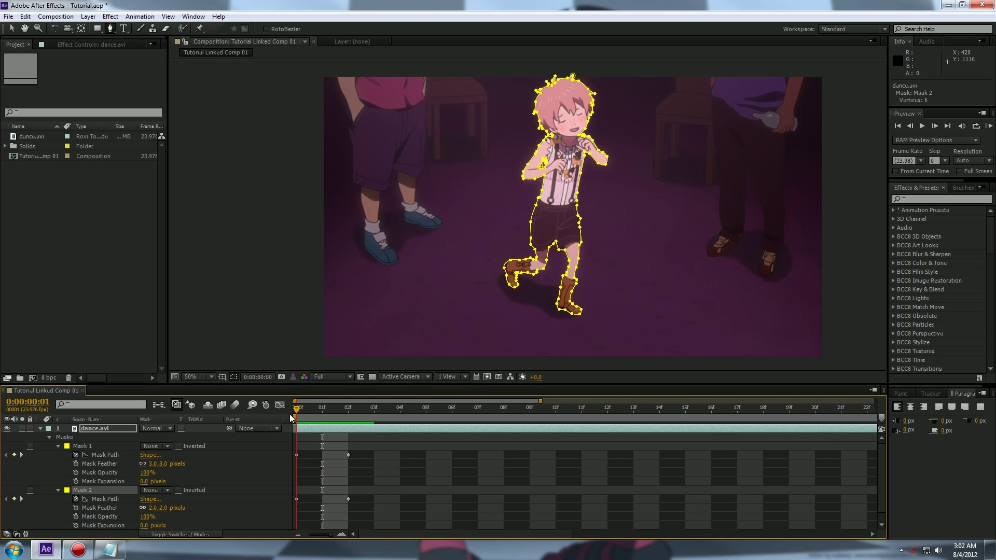
pyautogui.moveTo(301, 413); pyautogui.dragTo(294, 513)
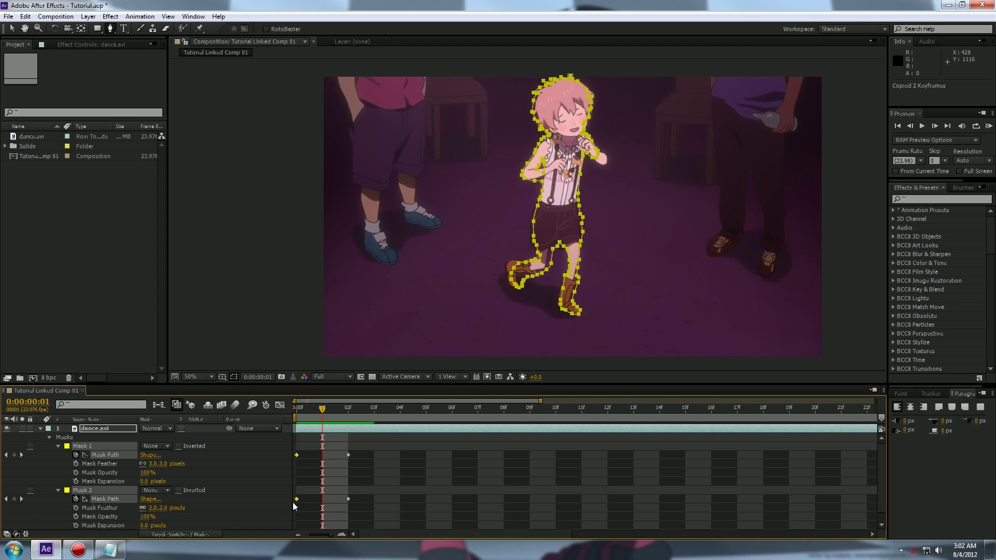
pyautogui.hotkey('ctrl', 'v')
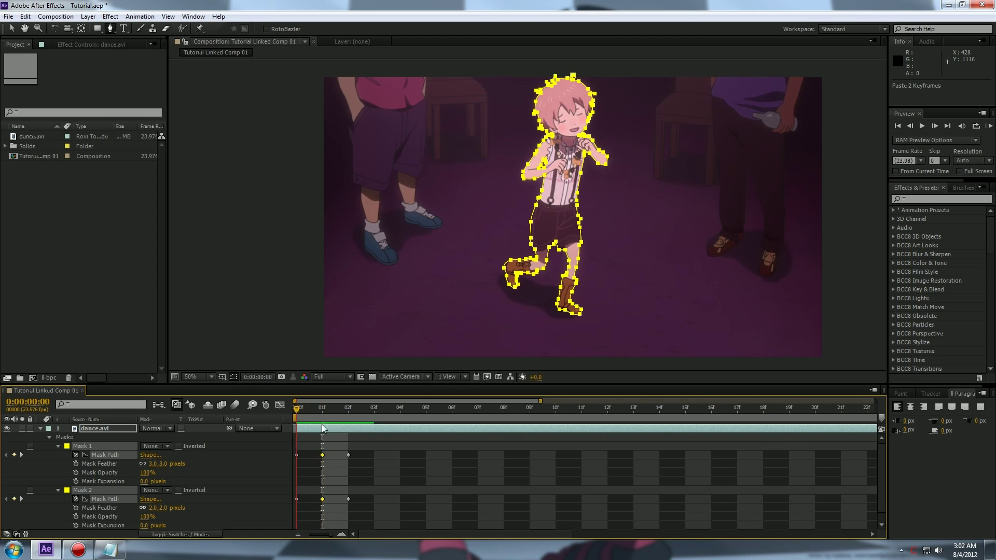
pyautogui.click(325, 409)
pyautogui.click(356, 409)
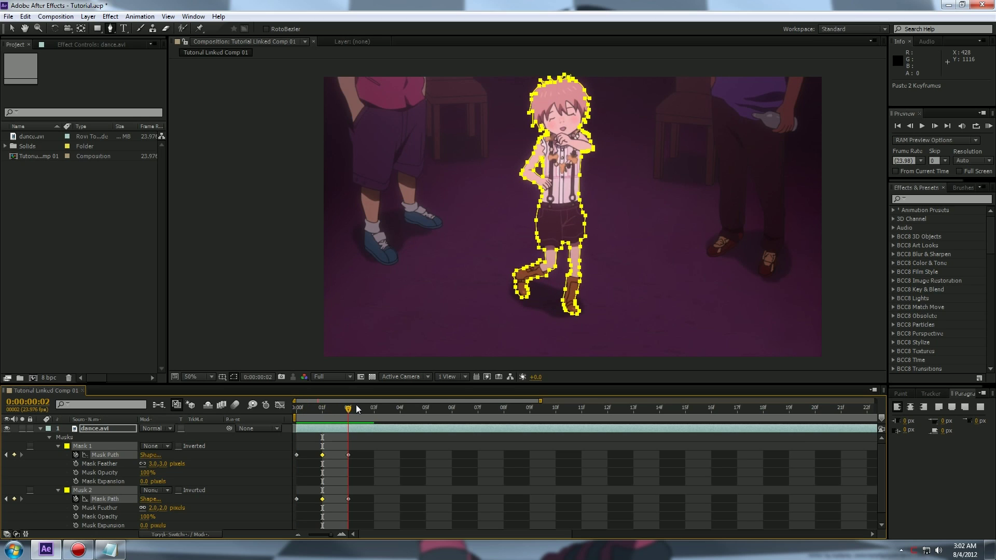
pyautogui.click(316, 408)
# Set Mask 1's mode to Add and Mask 2's mode to Subtract
pyautogui.click(155, 446)
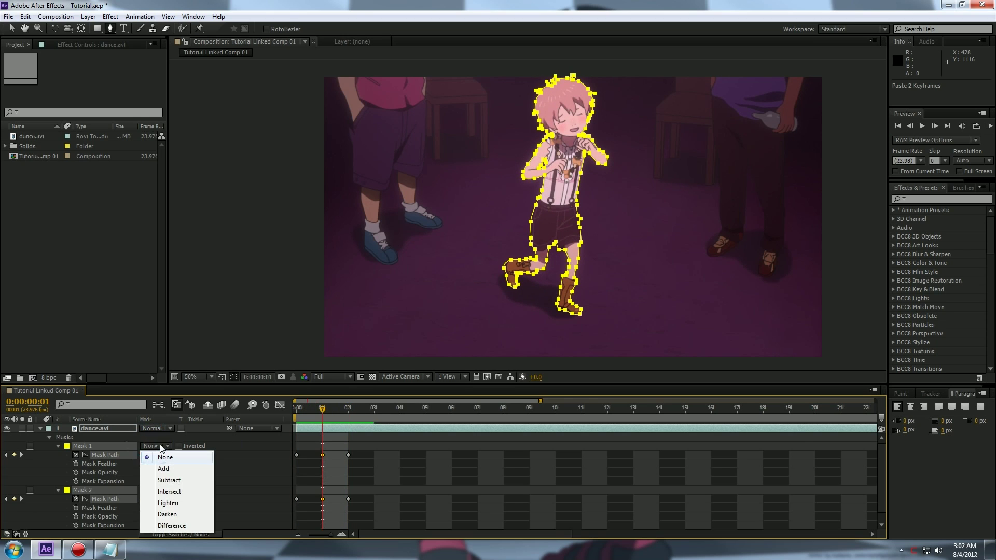
pyautogui.click(173, 468)
pyautogui.click(155, 490)
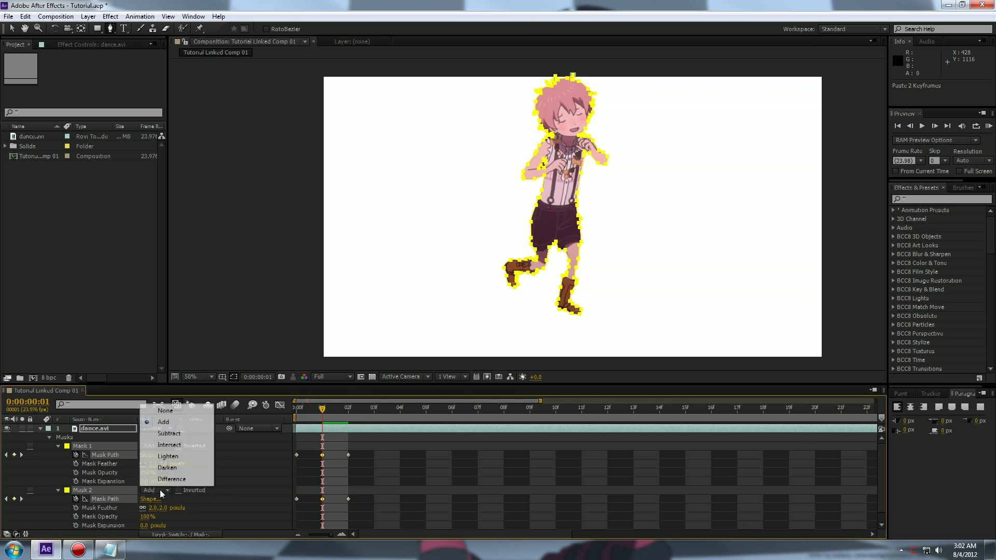
pyautogui.click(164, 420)
pyautogui.click(156, 490)
pyautogui.click(161, 429)
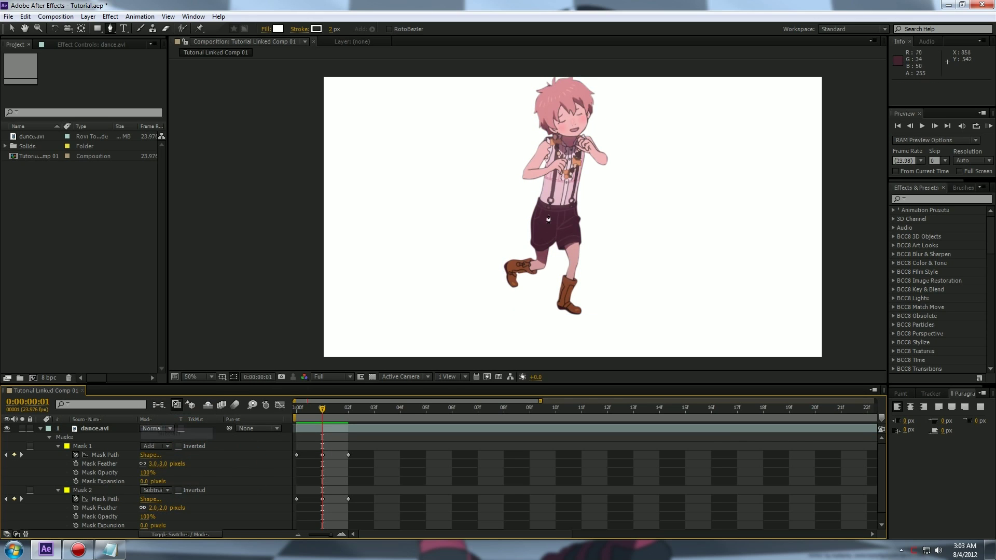
pyautogui.scroll(-1, 547, 228)
pyautogui.moveTo(537, 208); pyautogui.dragTo(512, 212)
pyautogui.scroll(1, 539, 229)
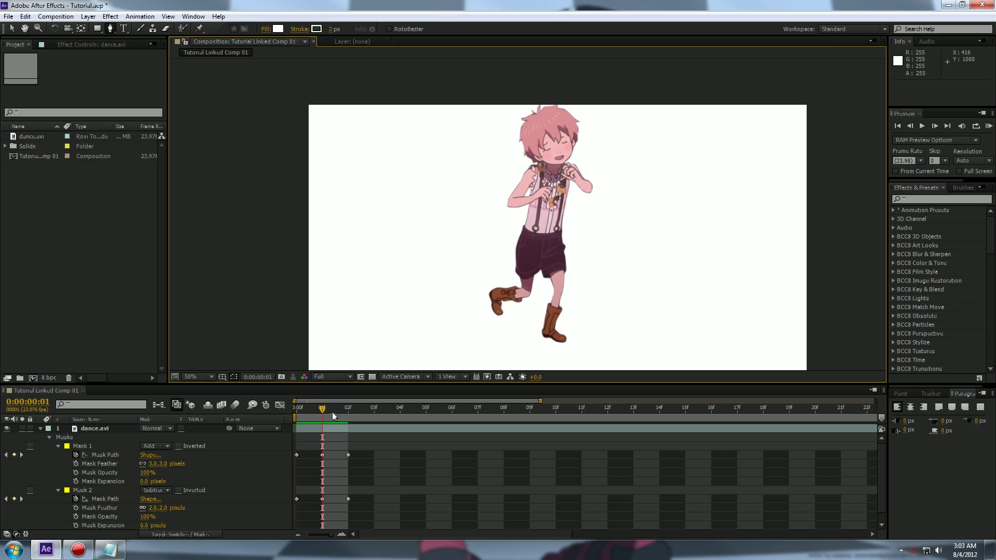
# Delete both masks' path keyframes at frames 1 and 2, and turn off Mask Path keyframing for both masks
pyautogui.moveTo(332, 411)
pyautogui.mouseDown()
pyautogui.moveTo(346, 413)
pyautogui.moveTo(317, 412)
pyautogui.moveTo(342, 409)
pyautogui.moveTo(324, 406)
pyautogui.mouseUp()
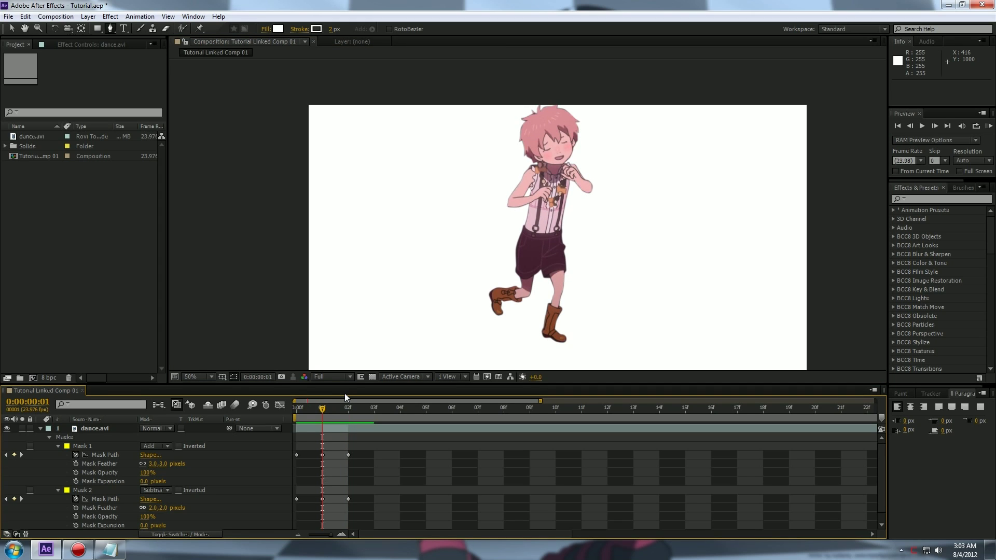
pyautogui.moveTo(332, 409); pyautogui.dragTo(331, 410)
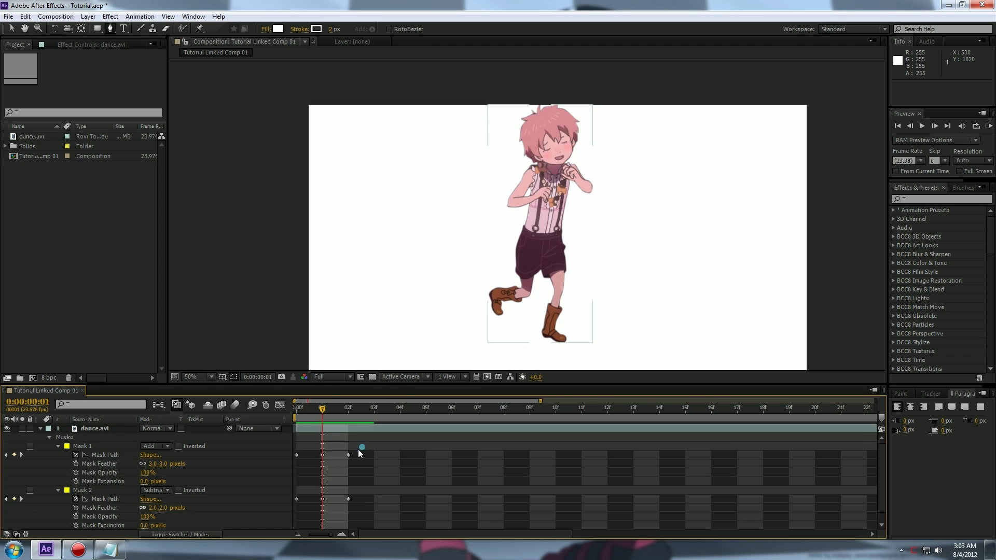
pyautogui.moveTo(362, 447); pyautogui.dragTo(317, 504)
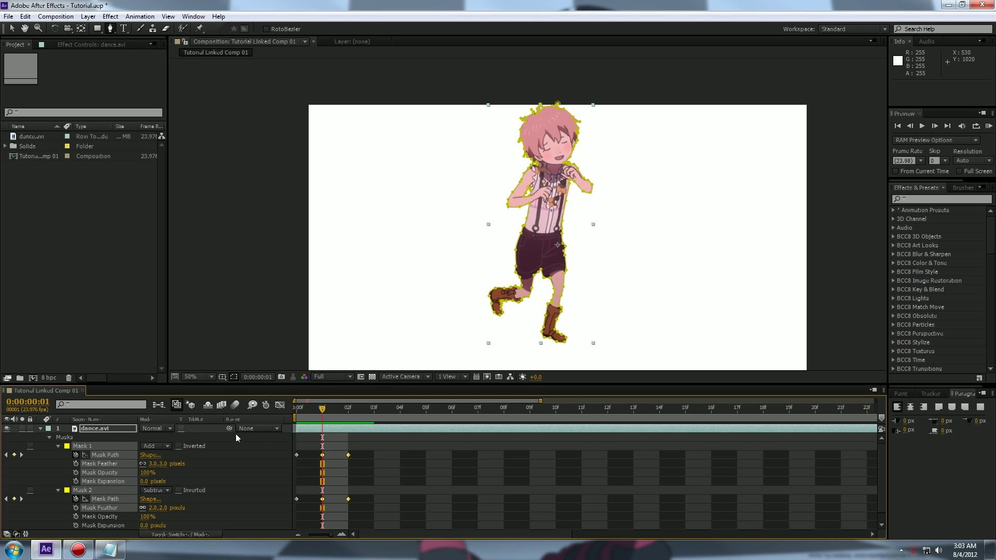
pyautogui.press('Delete')
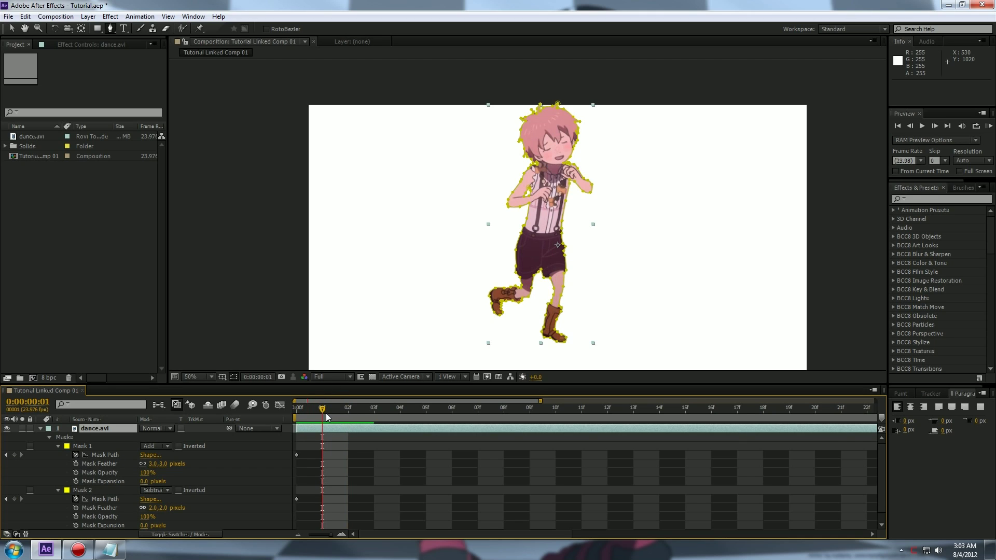
pyautogui.moveTo(330, 414); pyautogui.dragTo(342, 413)
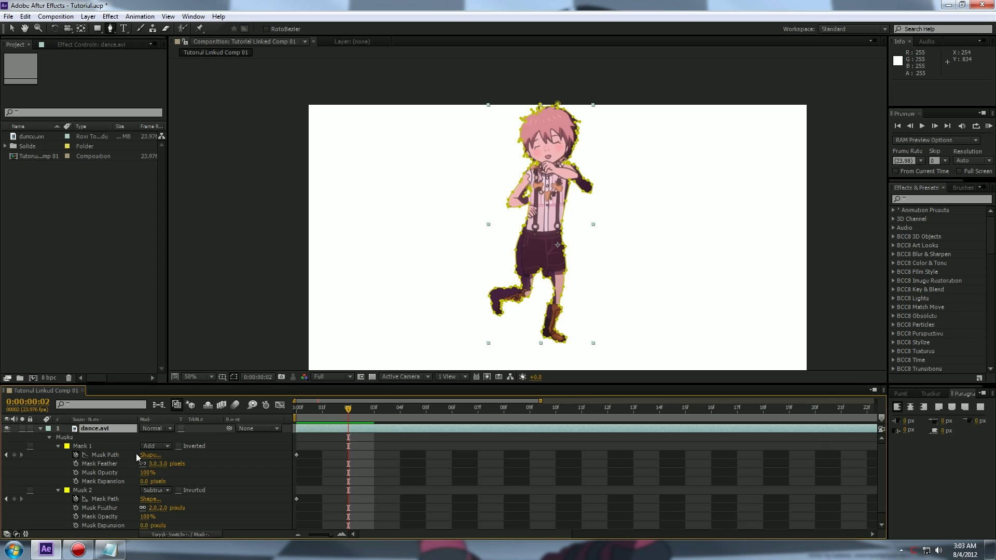
pyautogui.click(76, 455)
pyautogui.click(76, 499)
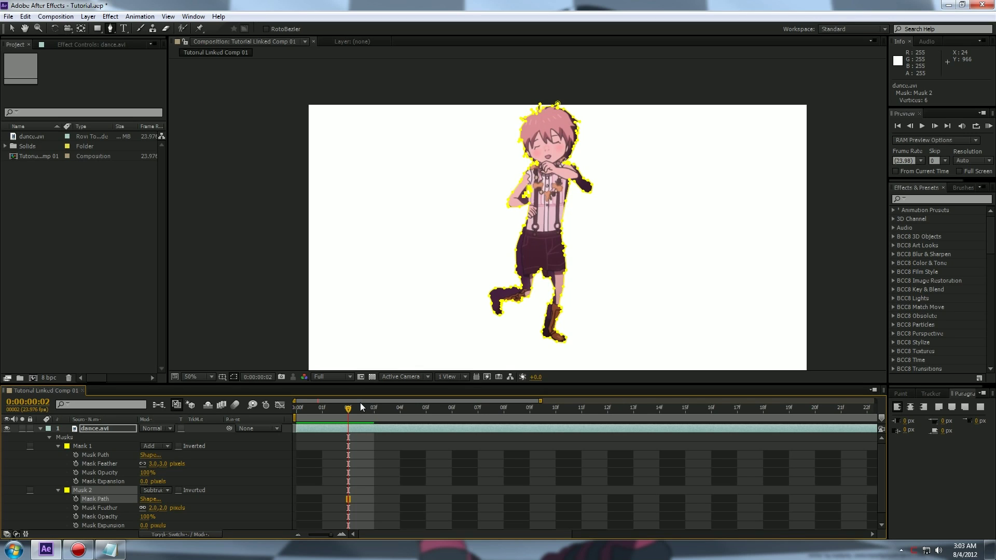
# Split the dance.avi layer at frame 2 and reveal the mask paths of the new segment
pyautogui.click(91, 428)
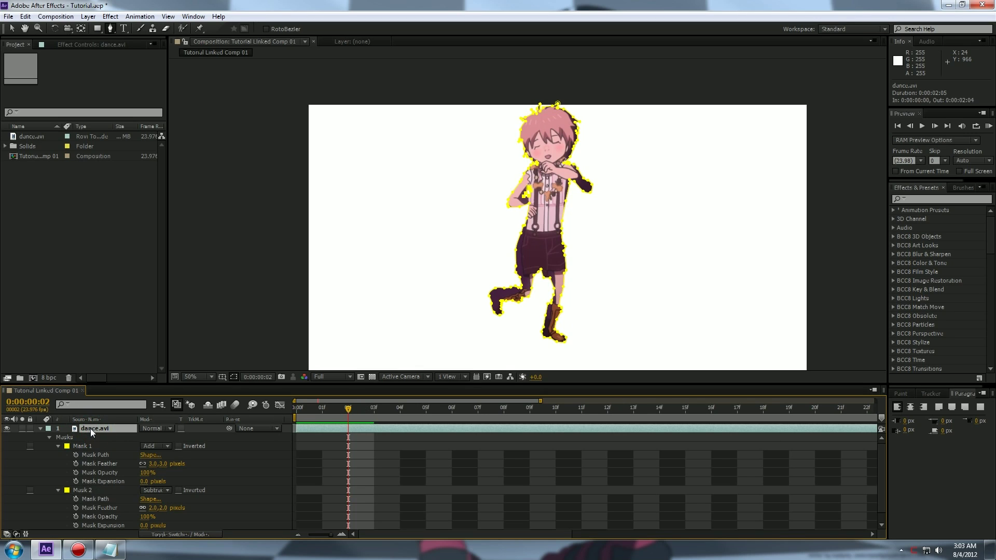
pyautogui.hotkey('ctrl', 'd')
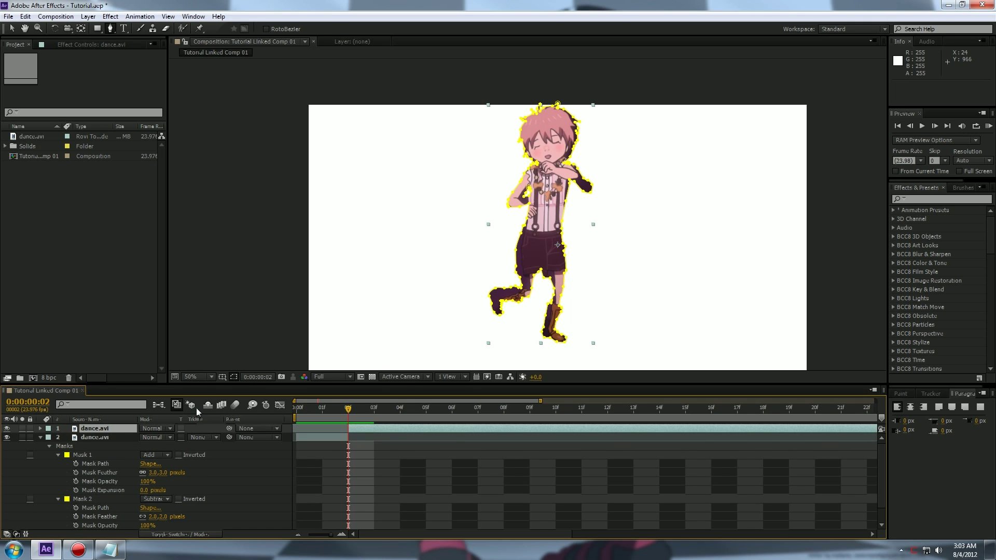
pyautogui.press('m')
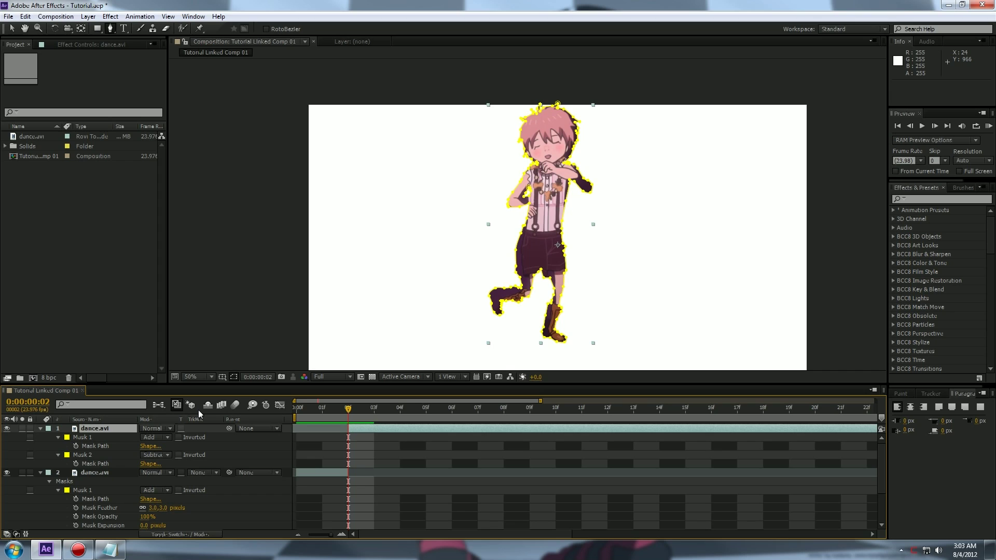
pyautogui.press('Return')
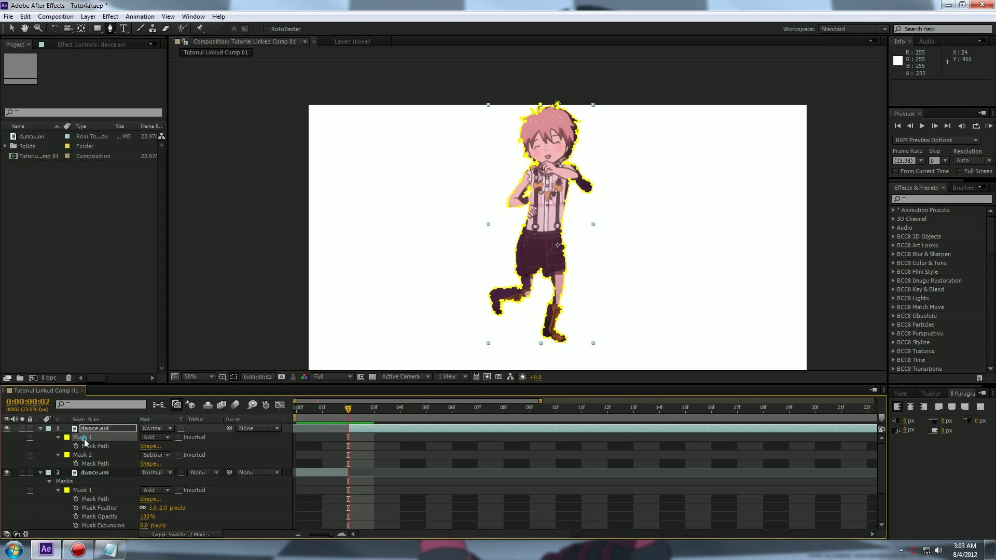
# Split the upper dance.avi segment again at frame 4
pyautogui.click(84, 438)
pyautogui.moveTo(352, 411); pyautogui.dragTo(404, 415)
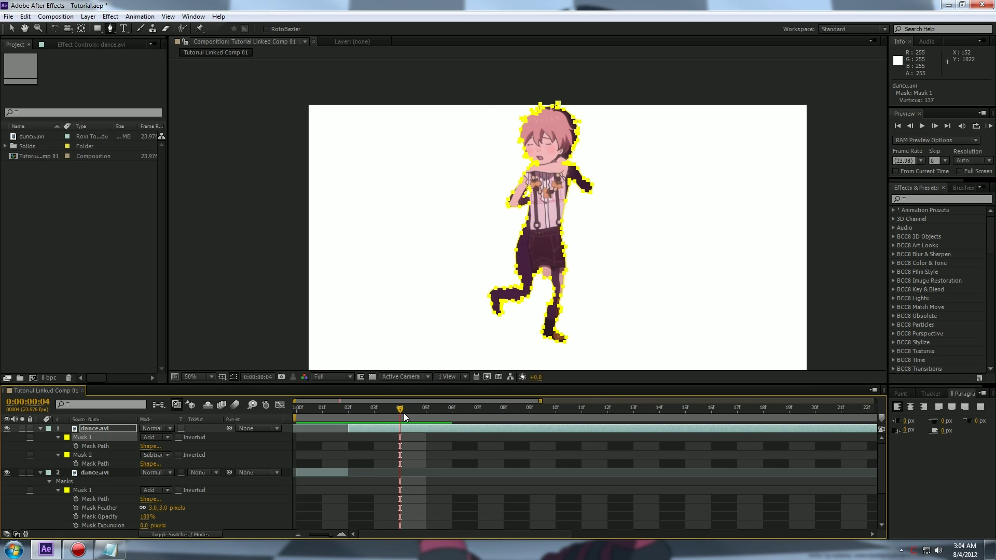
pyautogui.hotkey('ctrl', 'shift', 'd')
# Return to frame 2 and select the dance.avi segment between the two splits, viewing the figure's torso up close
pyautogui.click(355, 416)
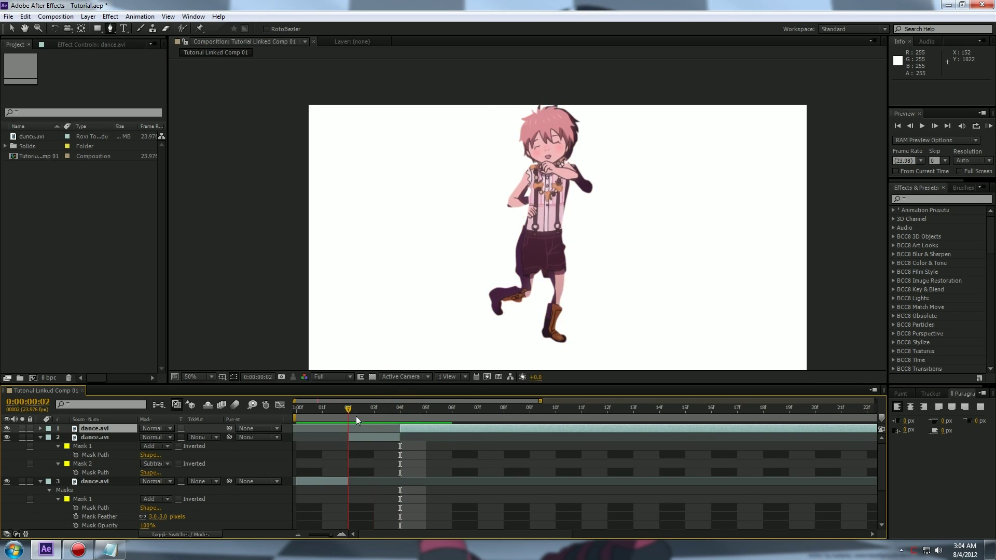
pyautogui.press('[')
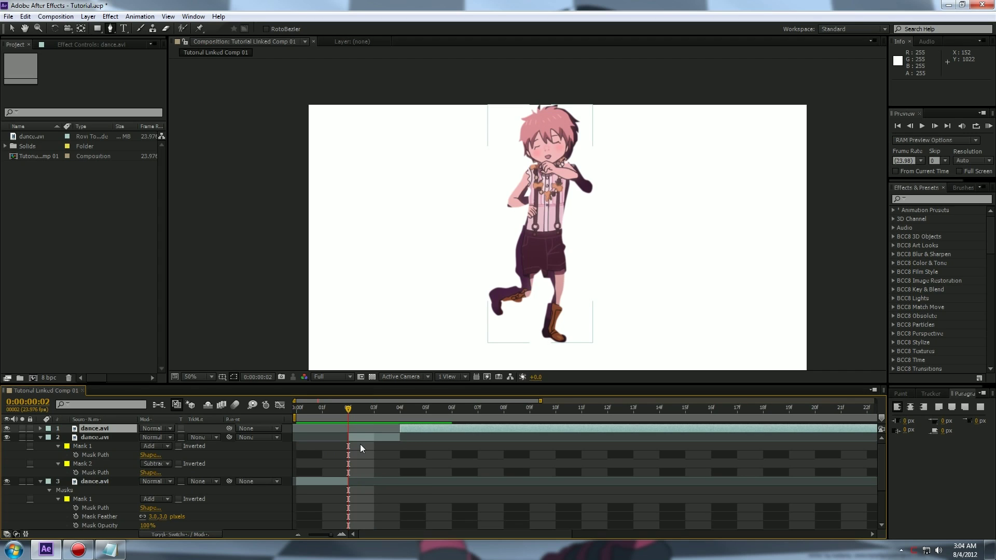
pyautogui.click(365, 438)
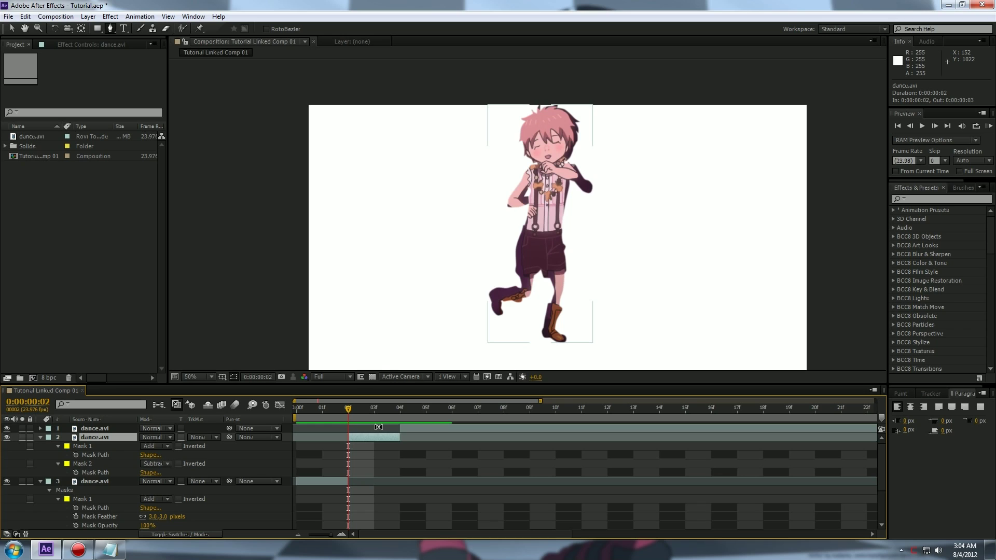
pyautogui.scroll(2, 509, 210)
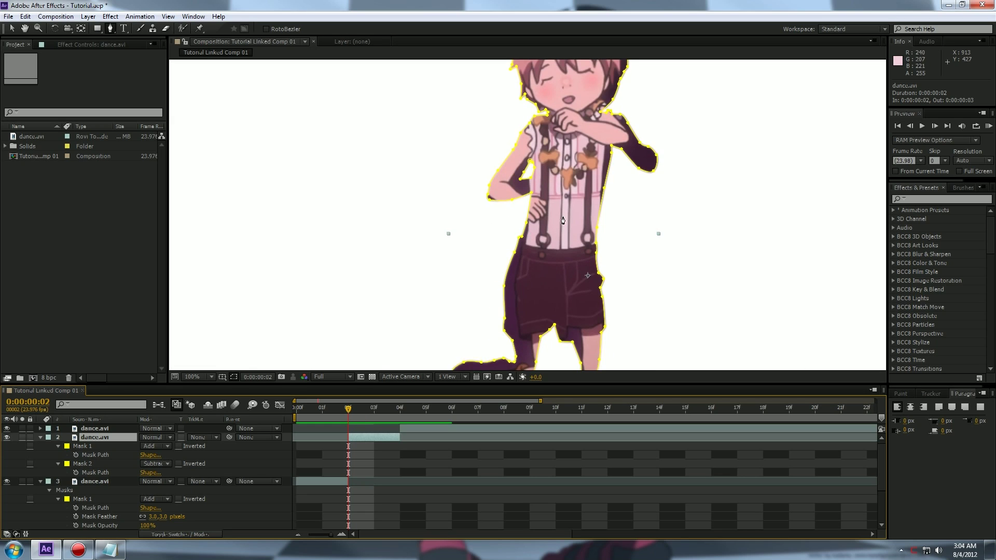